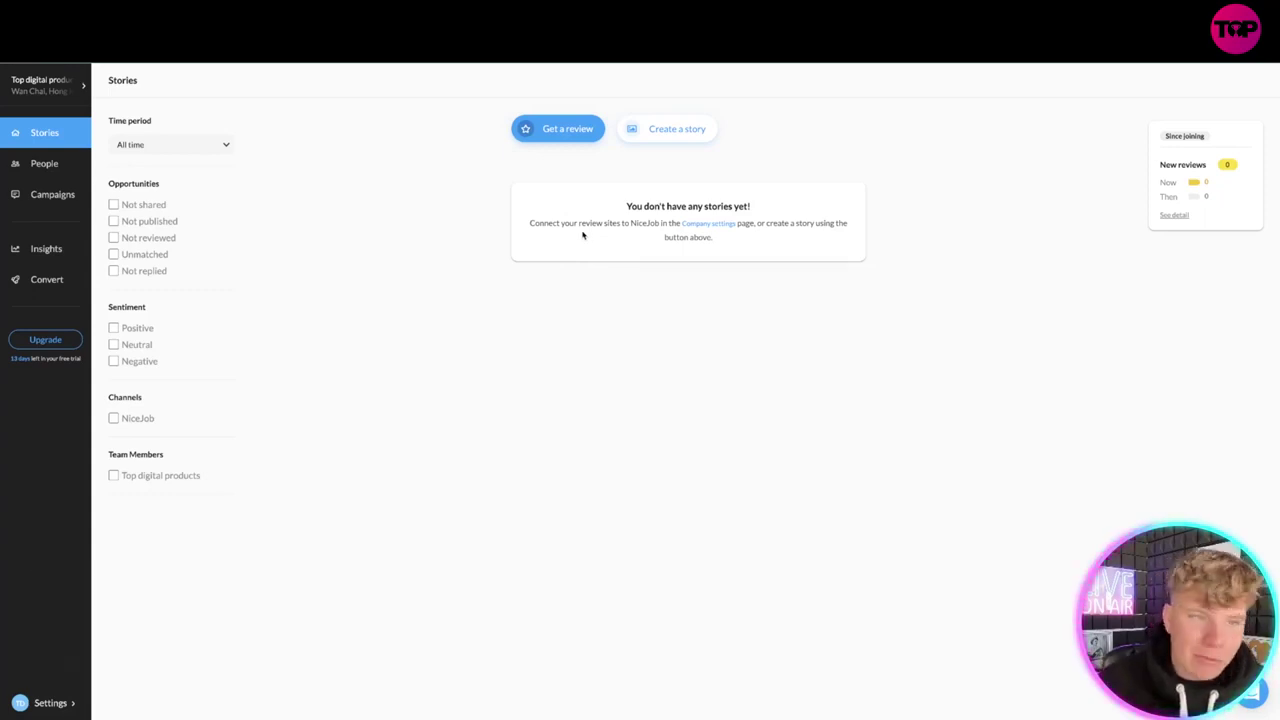
Step: Start a new story with the comment 'ever since diving ive never felt this good'
{"action": "left_click", "coordinate": [677, 131]}
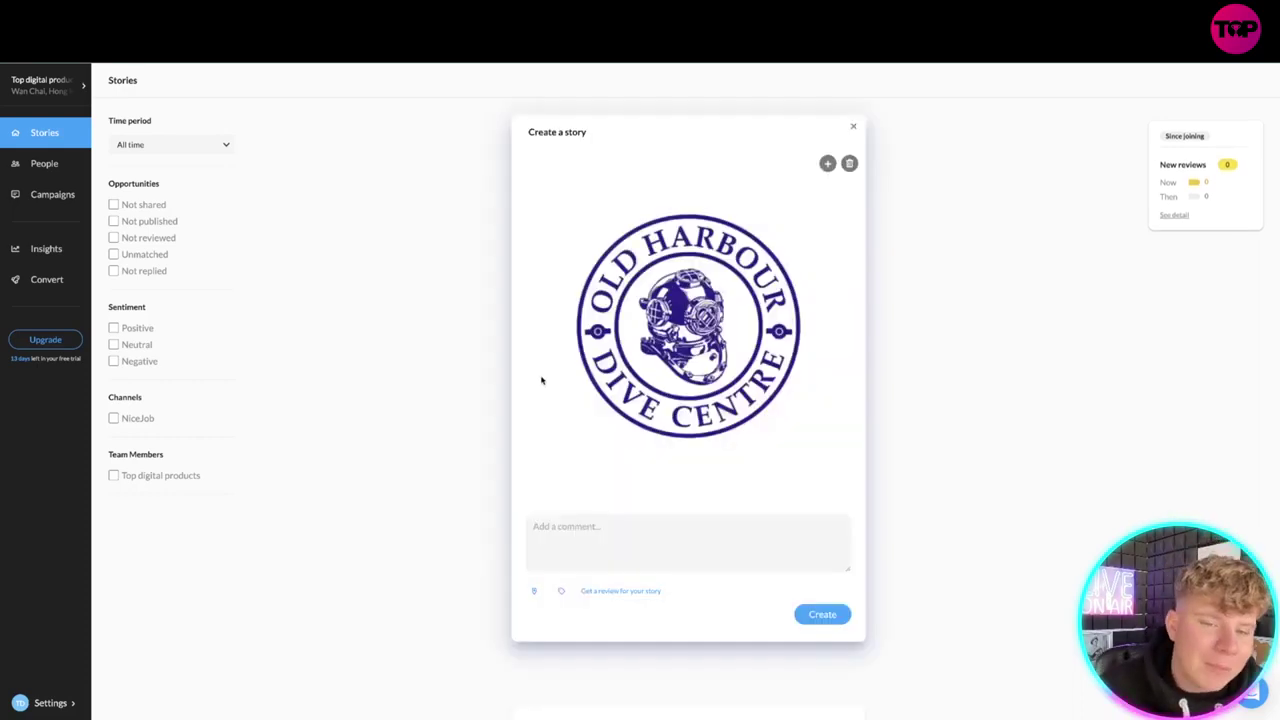
{"action": "left_click", "coordinate": [729, 549]}
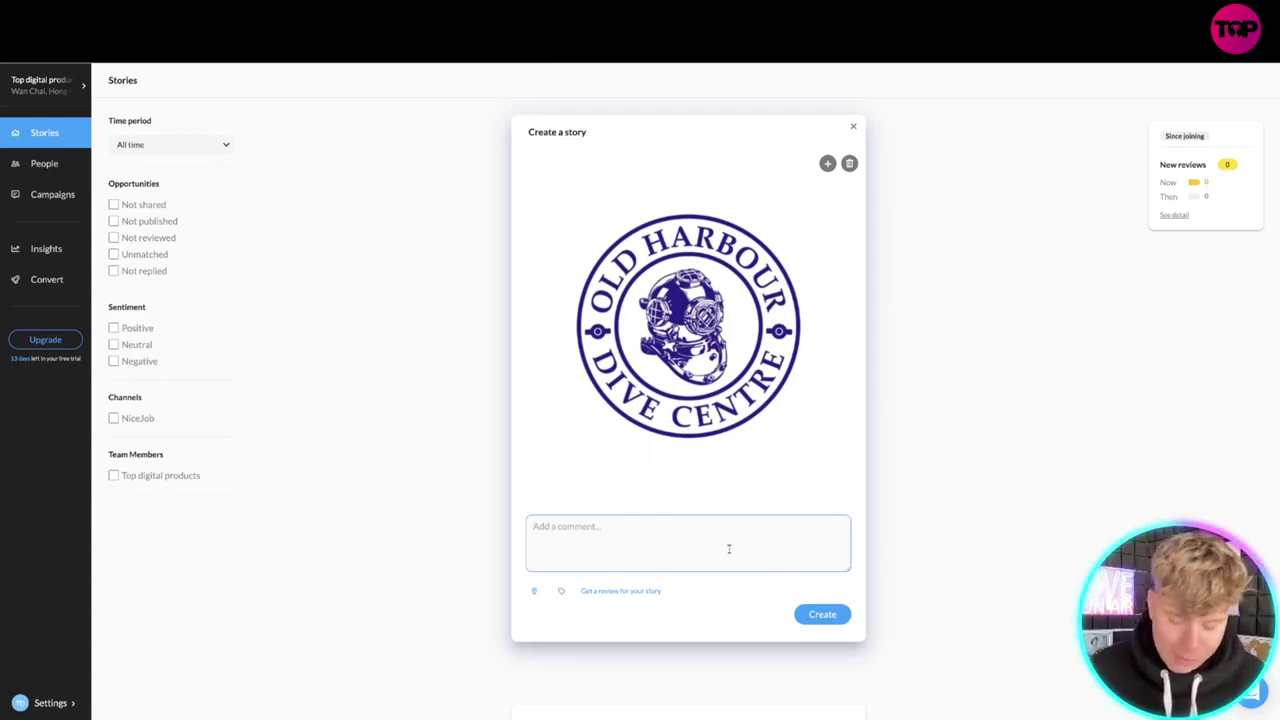
{"action": "type", "text": "ever since diving ive never"}
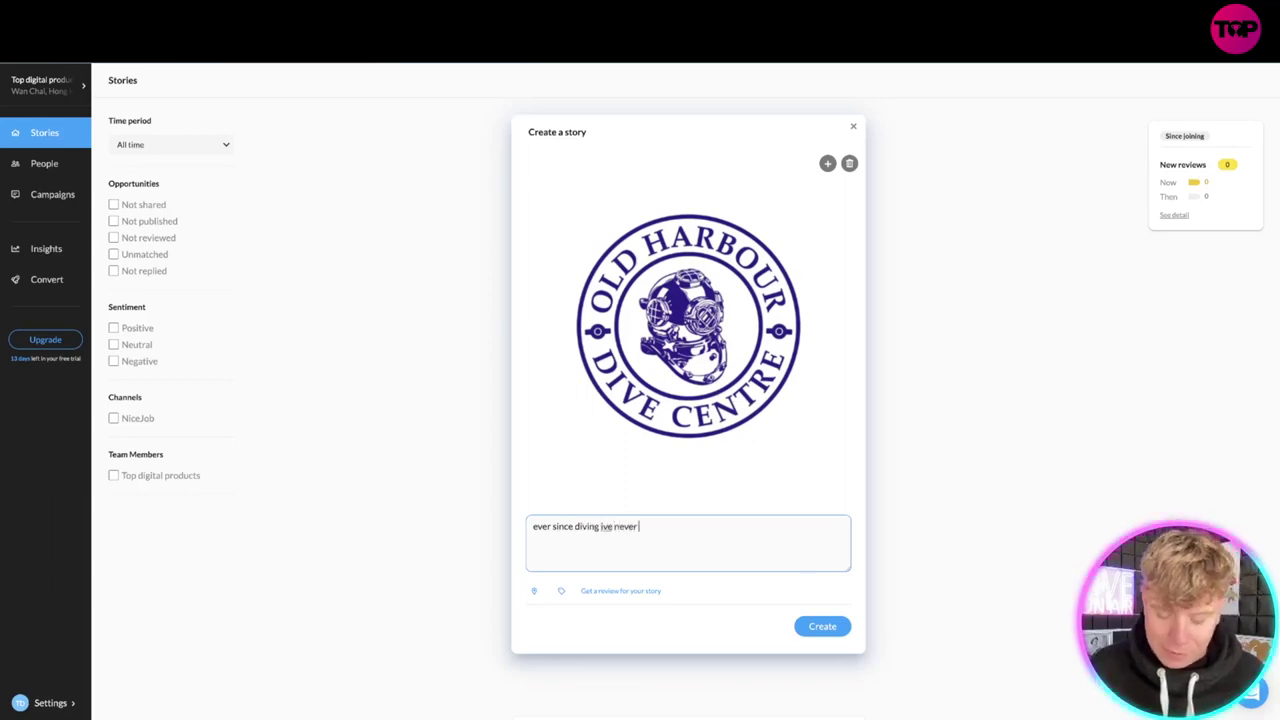
{"action": "type", "text": " felt this good"}
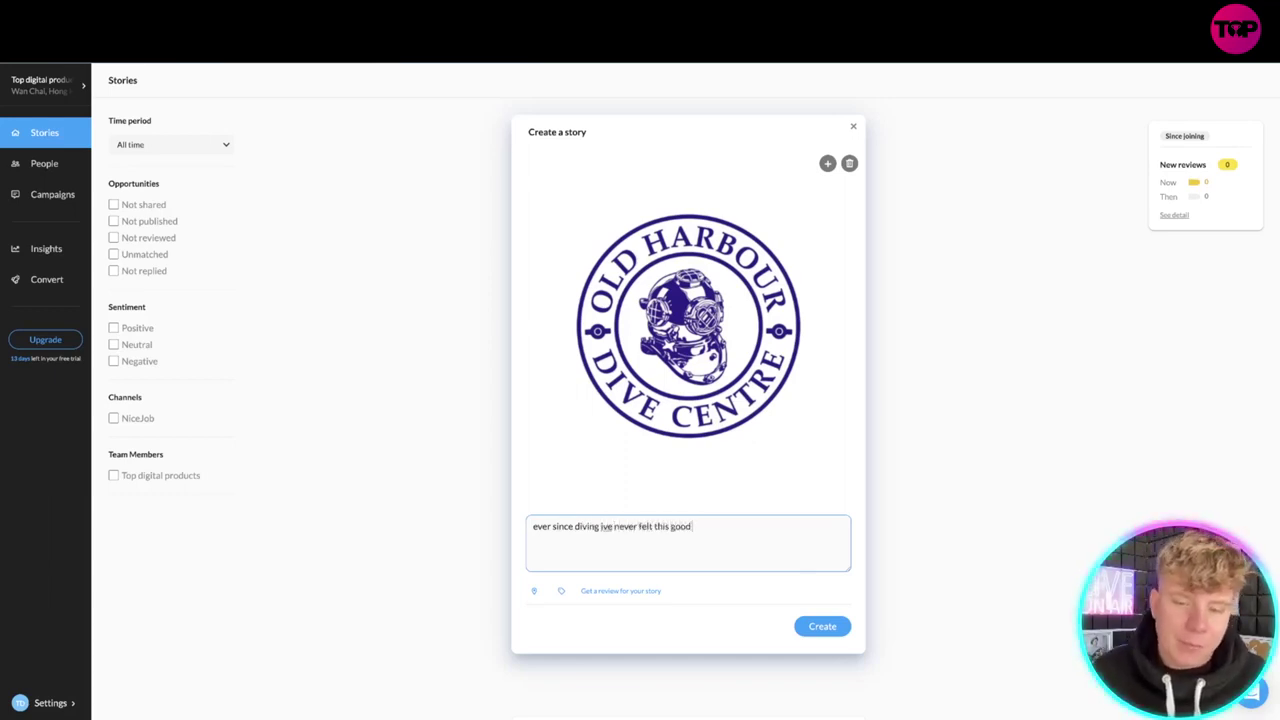
Step: Set the story's location to england and add the tag scuba diving
{"action": "left_click", "coordinate": [533, 594]}
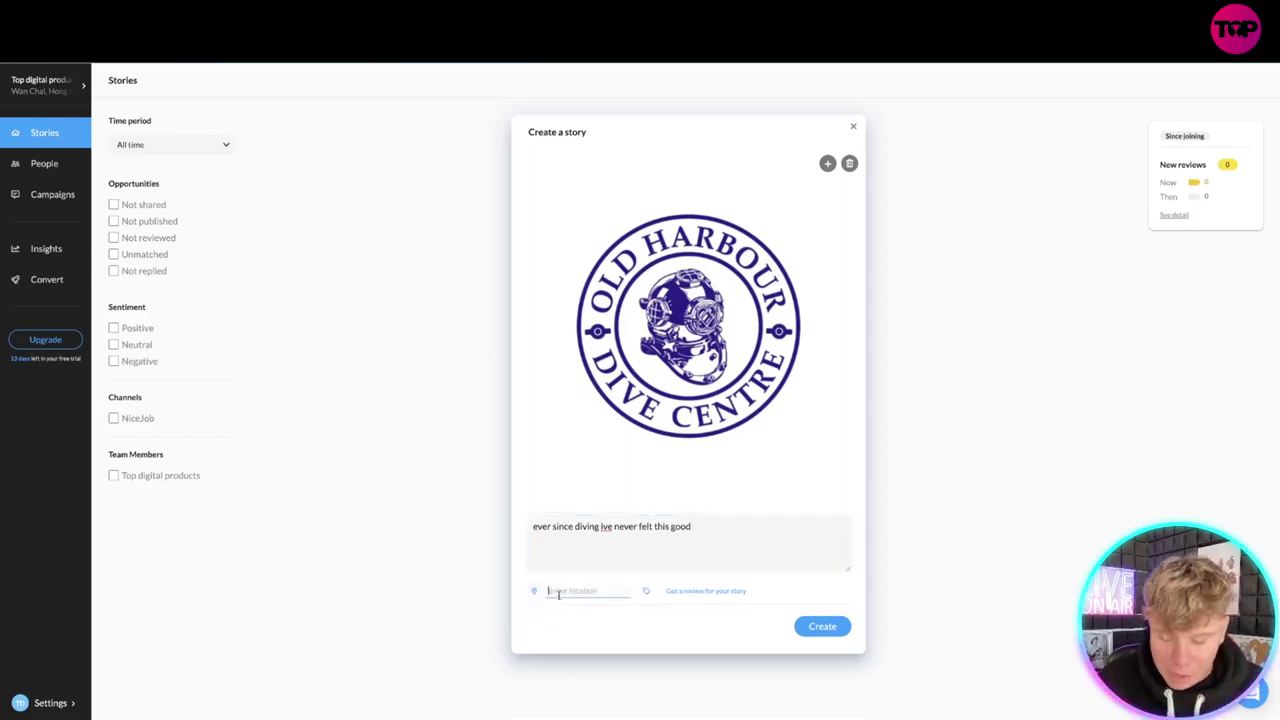
{"action": "type", "text": "england"}
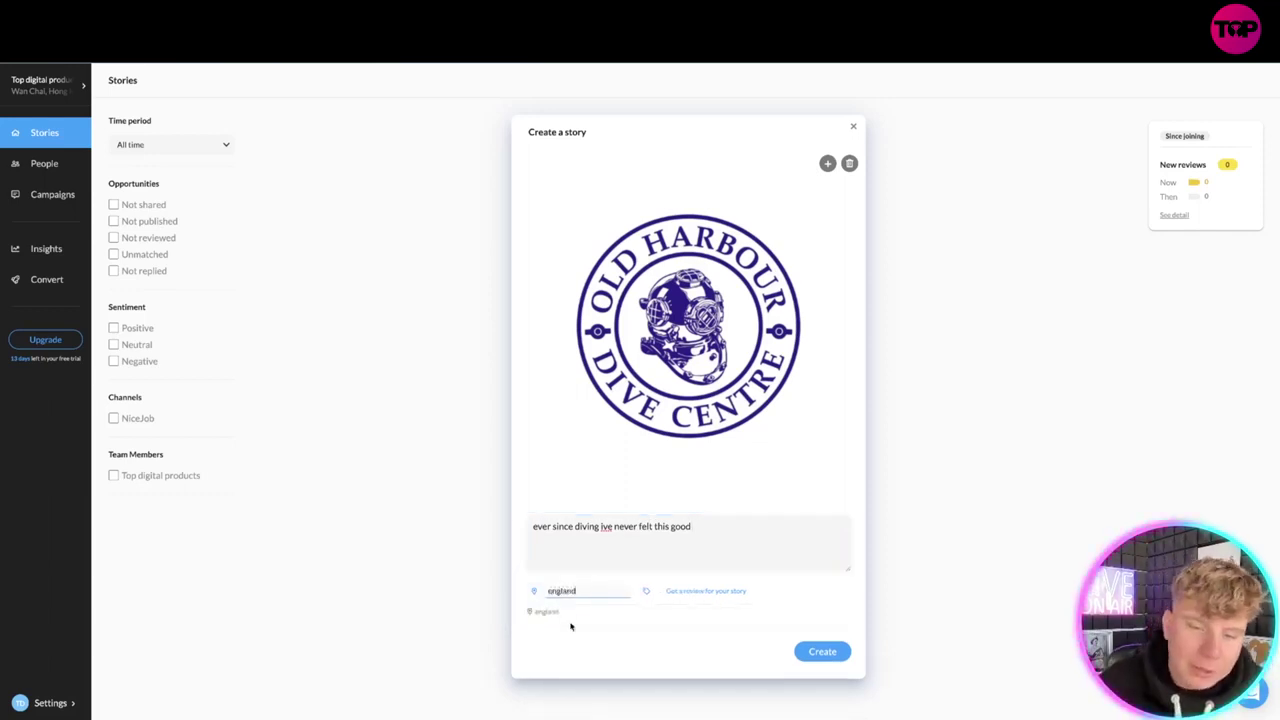
{"action": "left_click", "coordinate": [646, 591]}
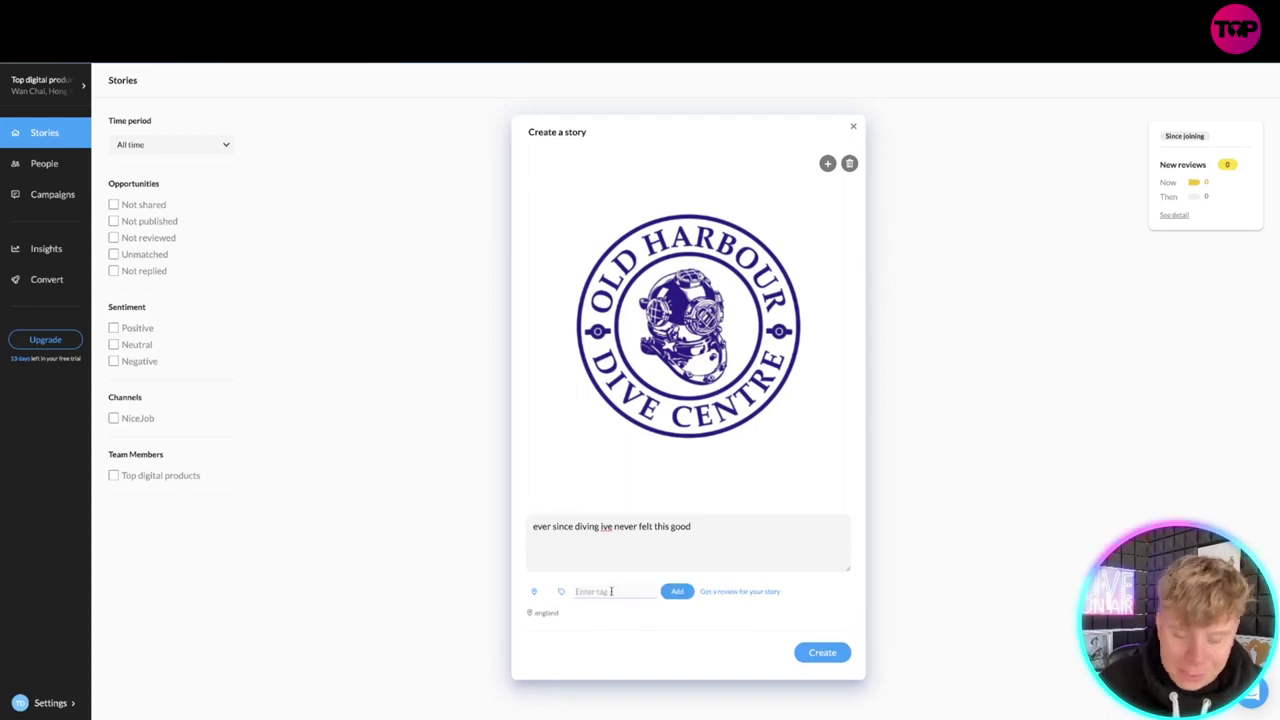
{"action": "left_click", "coordinate": [611, 591]}
{"action": "type", "text": "scuba div"}
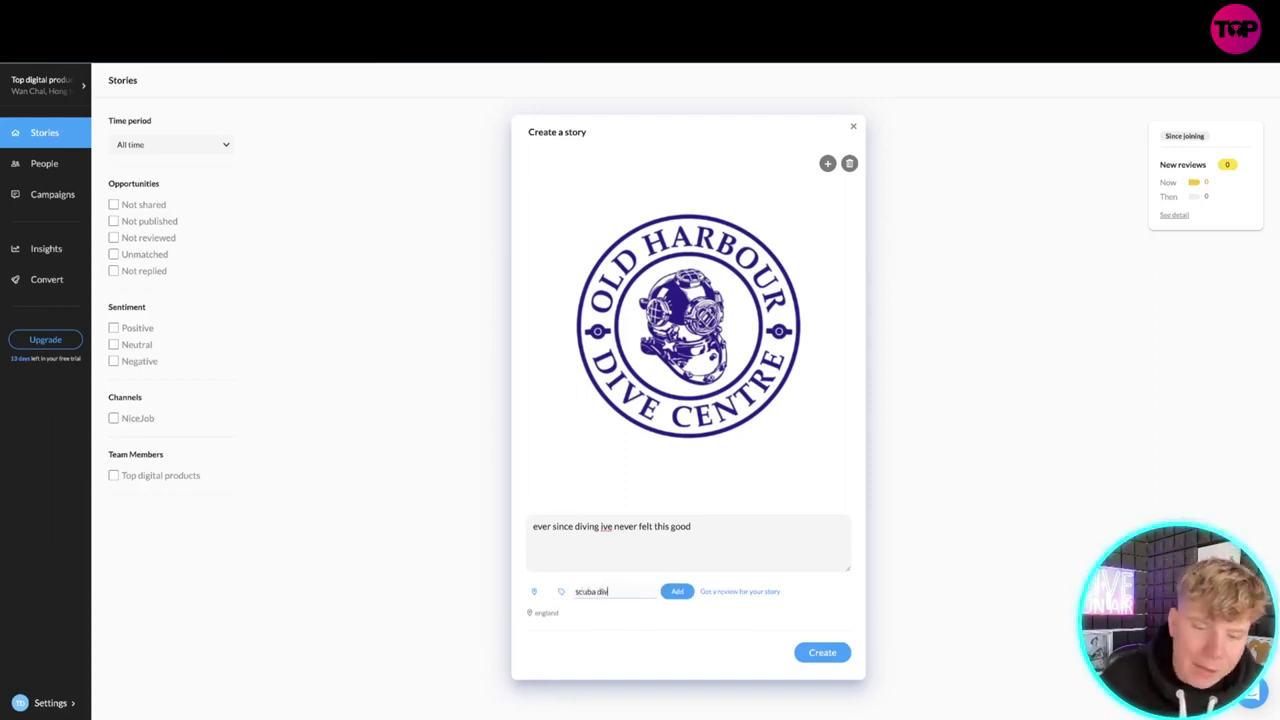
{"action": "type", "text": "ing"}
{"action": "key", "text": "Return"}
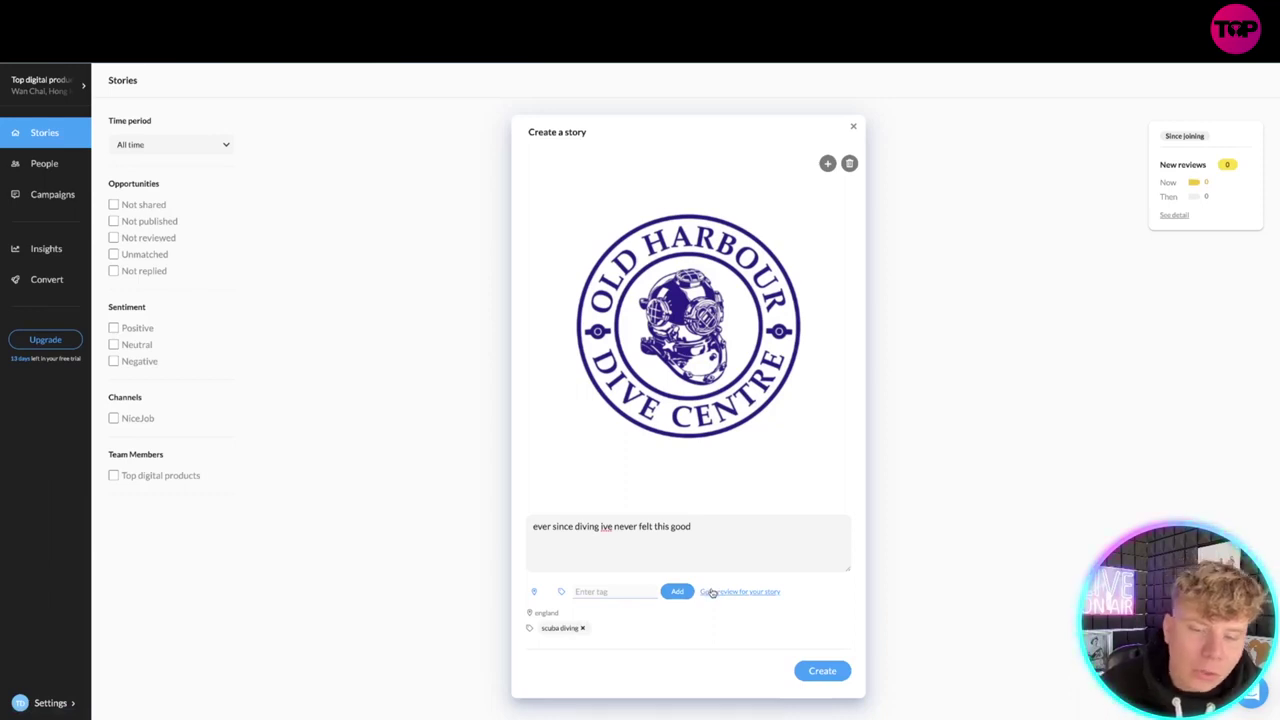
{"action": "left_click", "coordinate": [712, 593]}
Step: Skip the review invitation and publish the story
{"action": "scroll", "coordinate": [650, 580], "scroll_direction": "down", "scroll_amount": 2}
{"action": "left_click", "coordinate": [611, 522]}
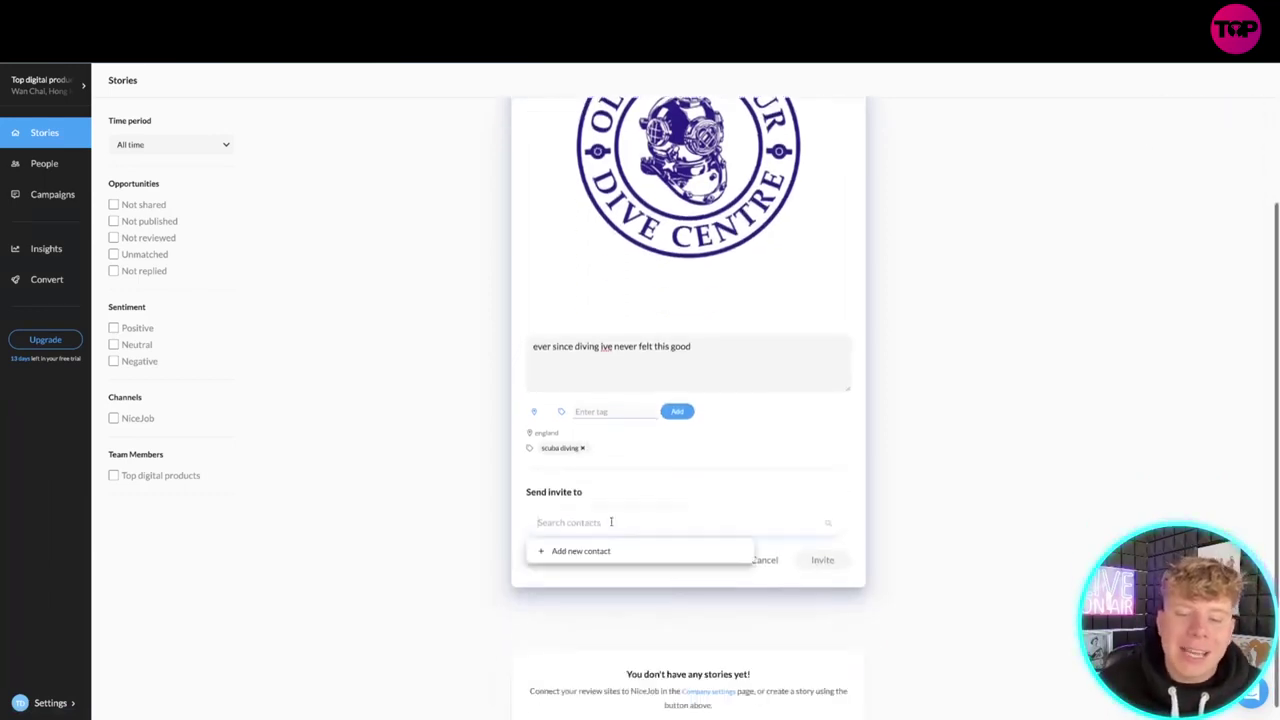
{"action": "left_click", "coordinate": [697, 504]}
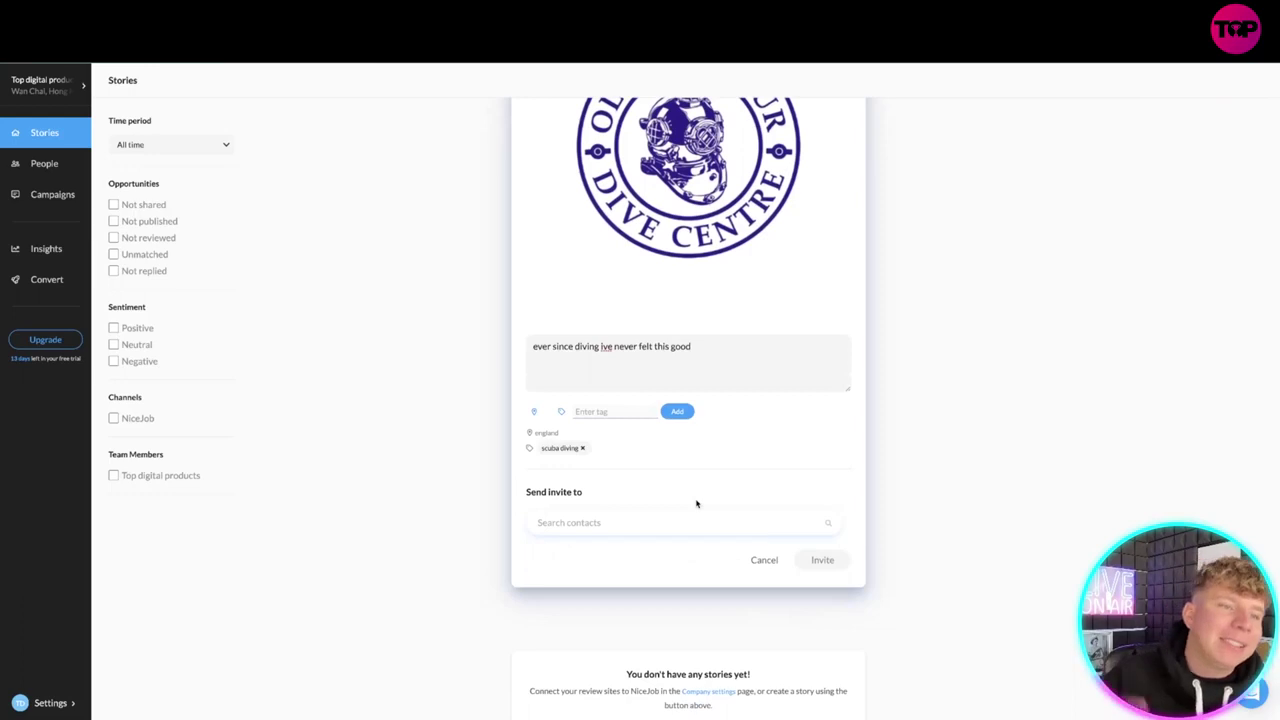
{"action": "scroll", "coordinate": [697, 504], "scroll_direction": "up", "scroll_amount": 3}
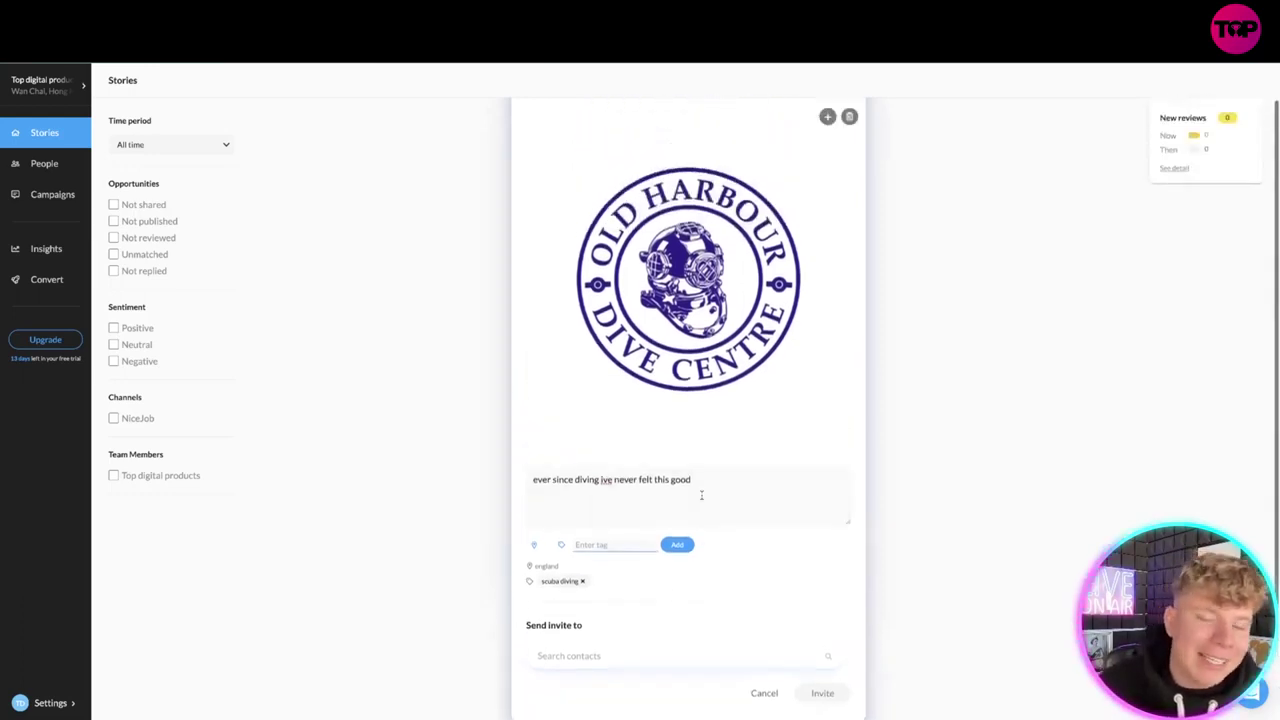
{"action": "scroll", "coordinate": [700, 497], "scroll_direction": "down", "scroll_amount": 3}
{"action": "scroll", "coordinate": [760, 510], "scroll_direction": "up", "scroll_amount": 1}
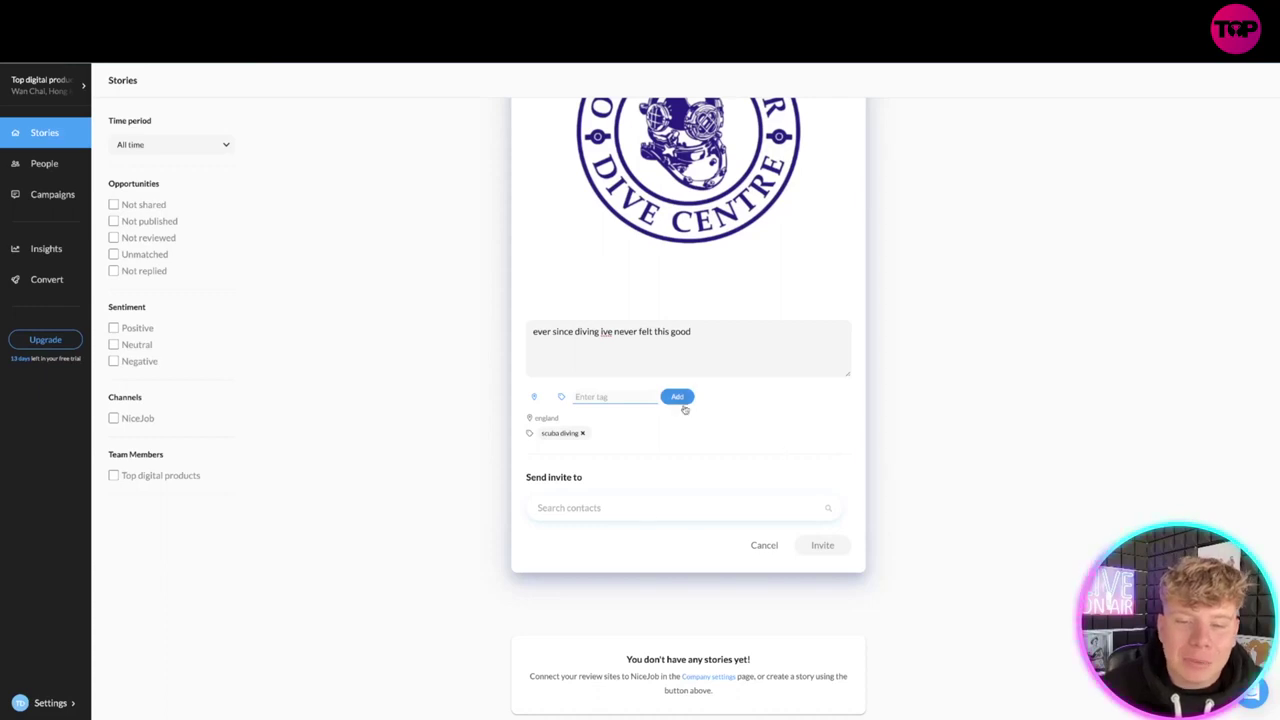
{"action": "left_click", "coordinate": [764, 545]}
{"action": "left_click", "coordinate": [811, 547]}
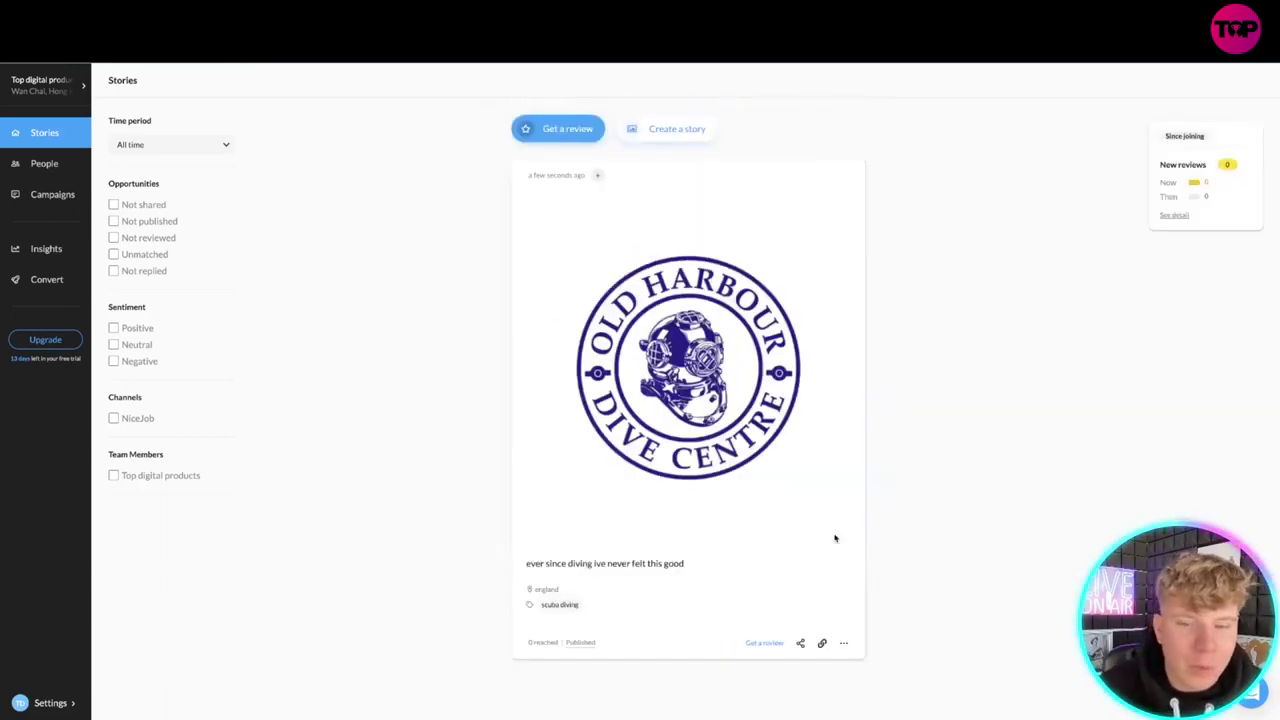
Step: Check the published story's options, then go to Product settings
{"action": "left_click", "coordinate": [844, 643]}
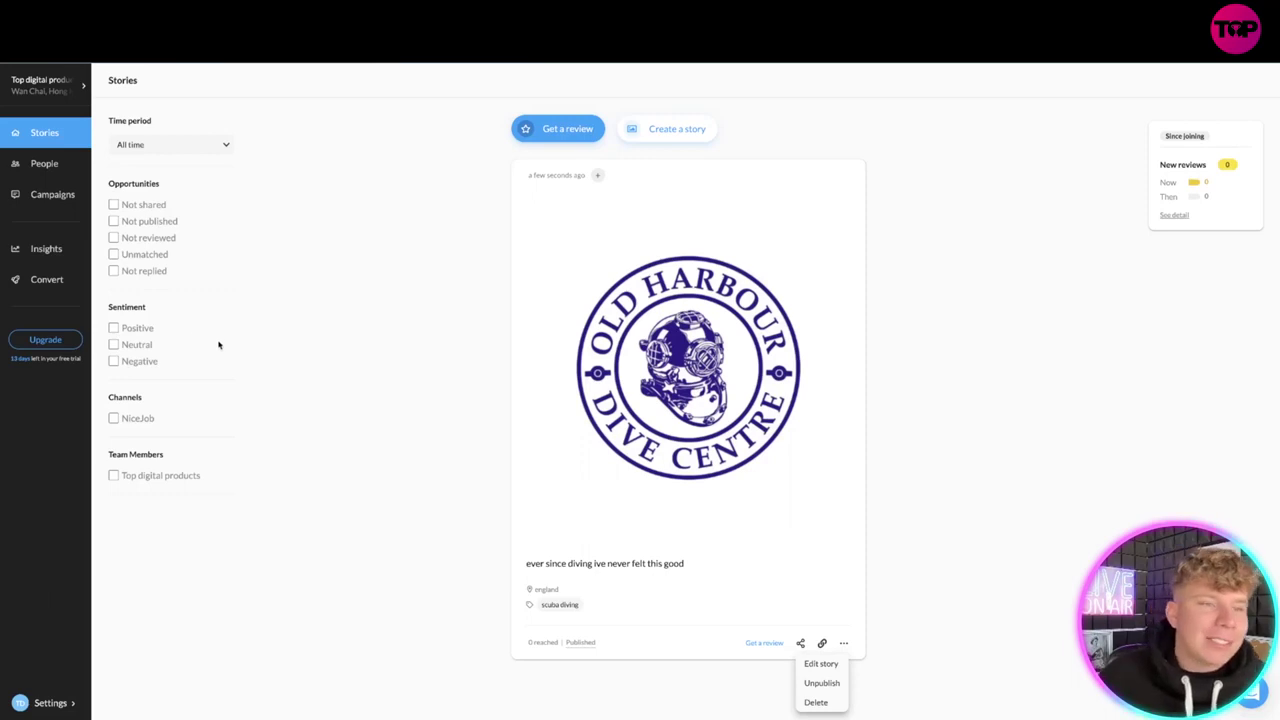
{"action": "left_click", "coordinate": [60, 703]}
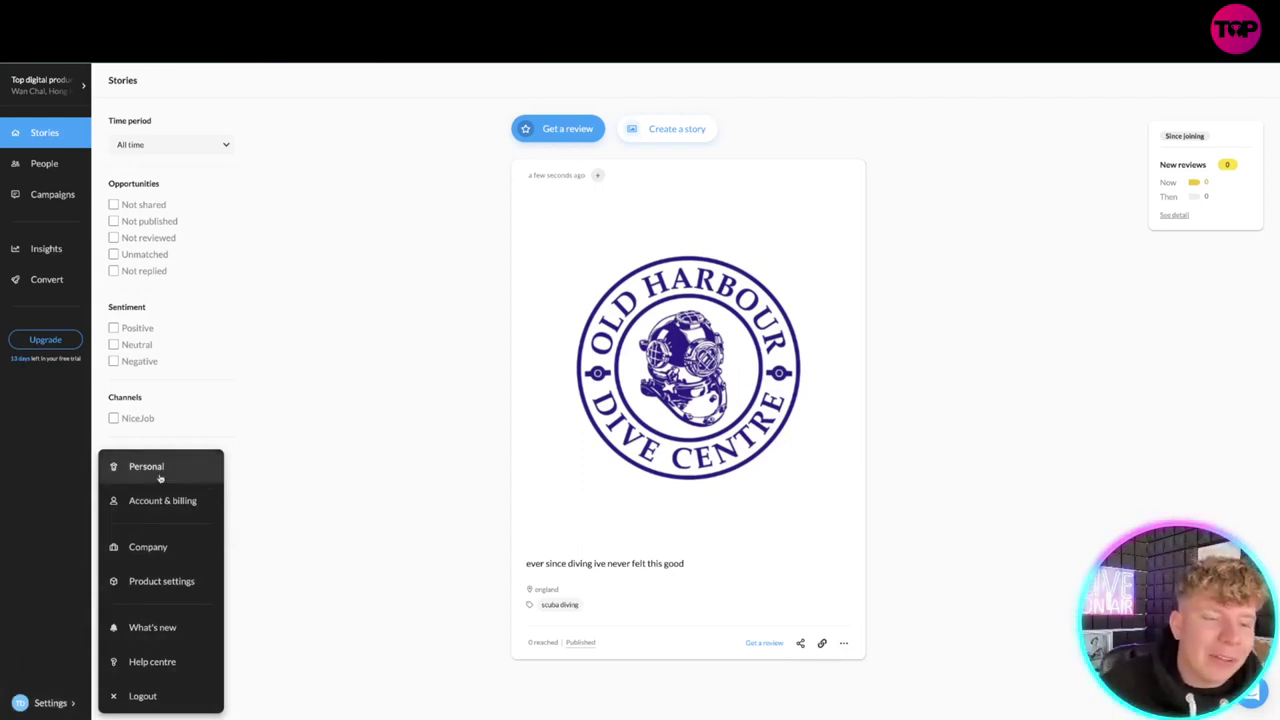
{"action": "left_click", "coordinate": [161, 579]}
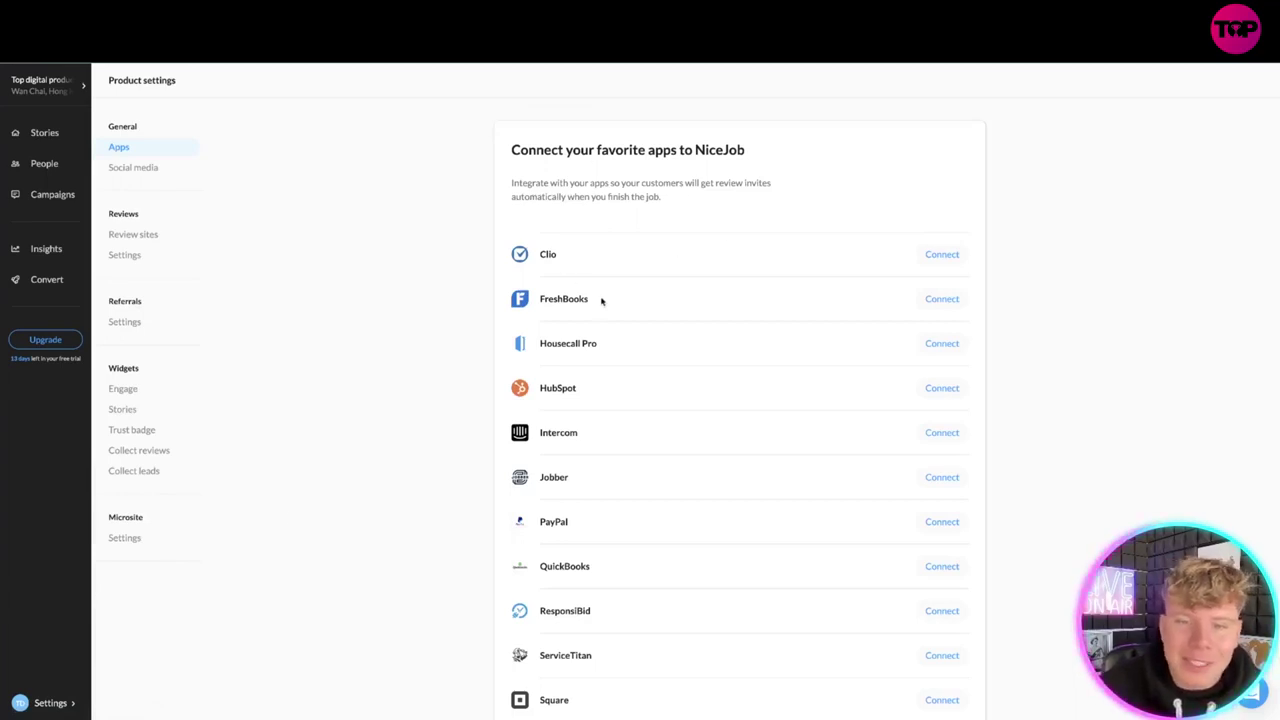
Step: Review the social media, review sites, reviews and referral settings, dismissing the tour popup
{"action": "scroll", "coordinate": [642, 358], "scroll_direction": "down", "scroll_amount": 3}
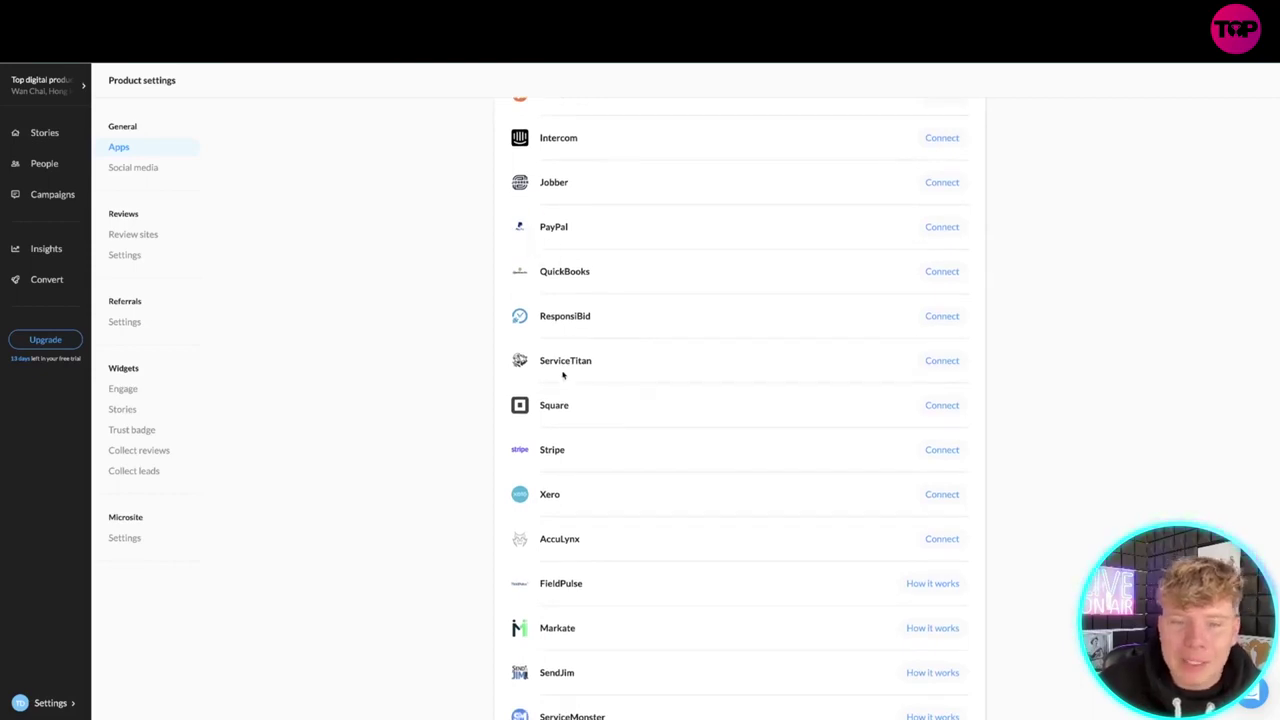
{"action": "scroll", "coordinate": [580, 398], "scroll_direction": "down", "scroll_amount": 4}
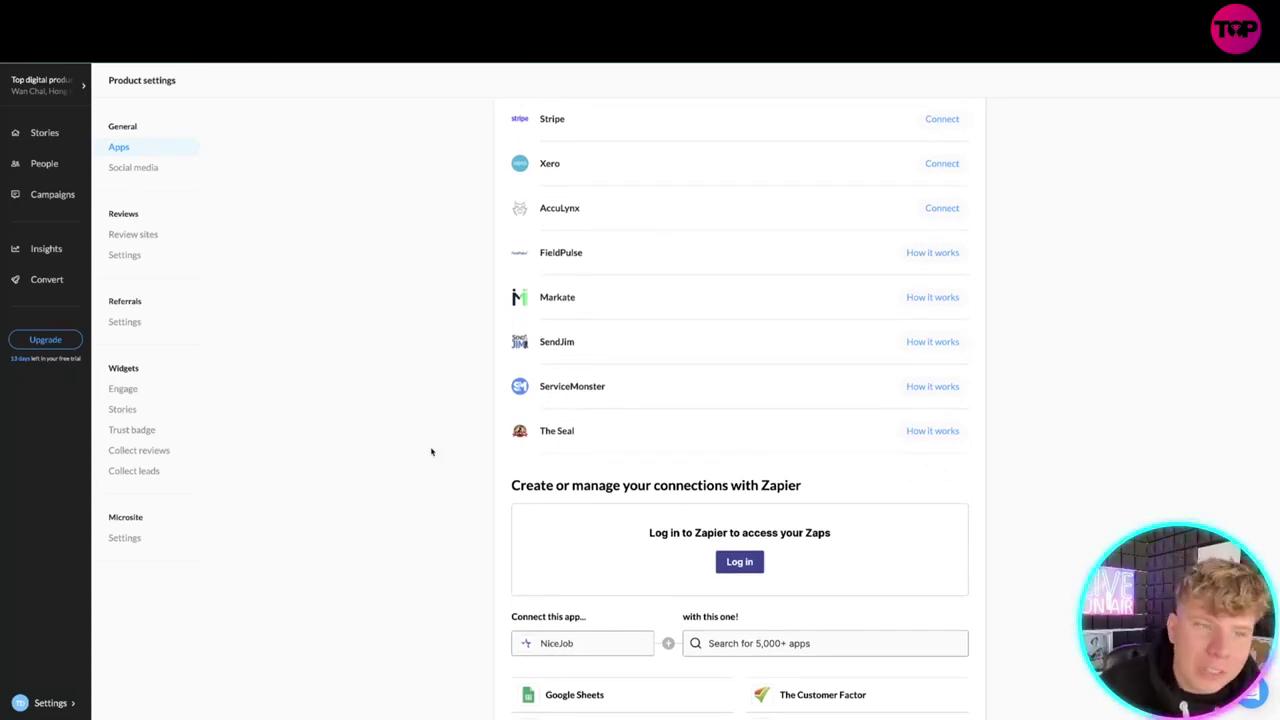
{"action": "left_click", "coordinate": [130, 168]}
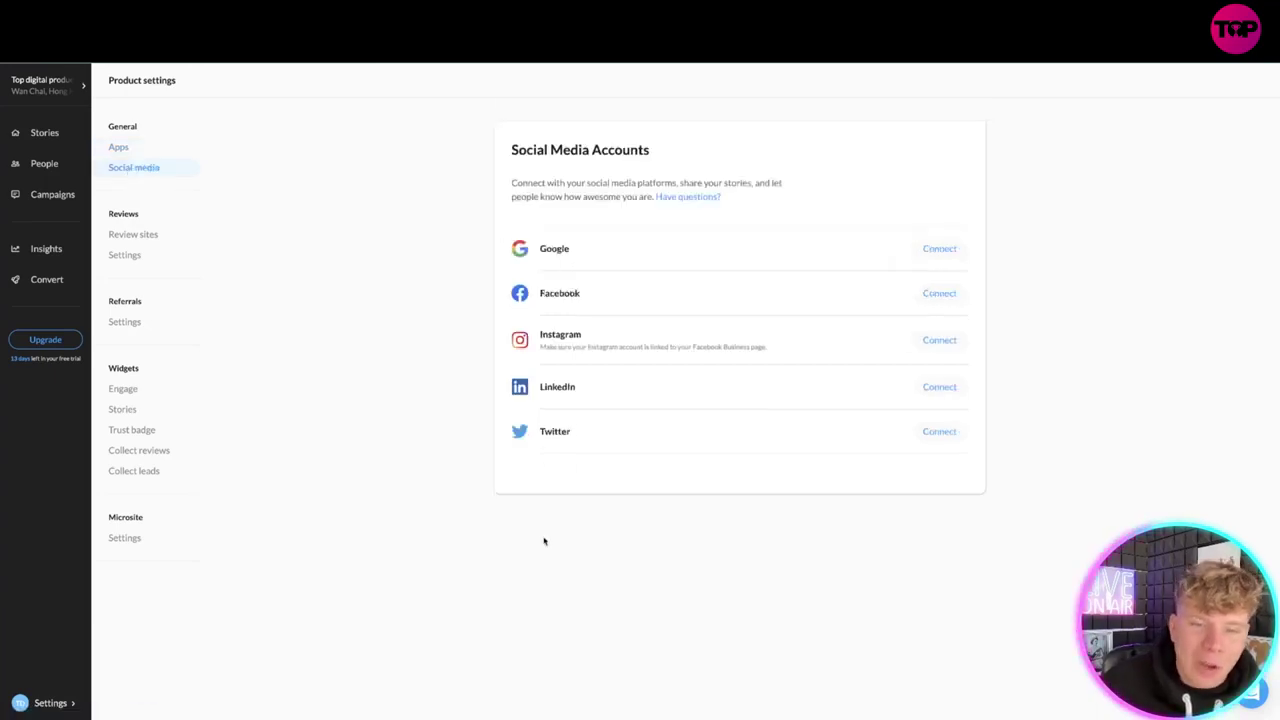
{"action": "left_click", "coordinate": [150, 238]}
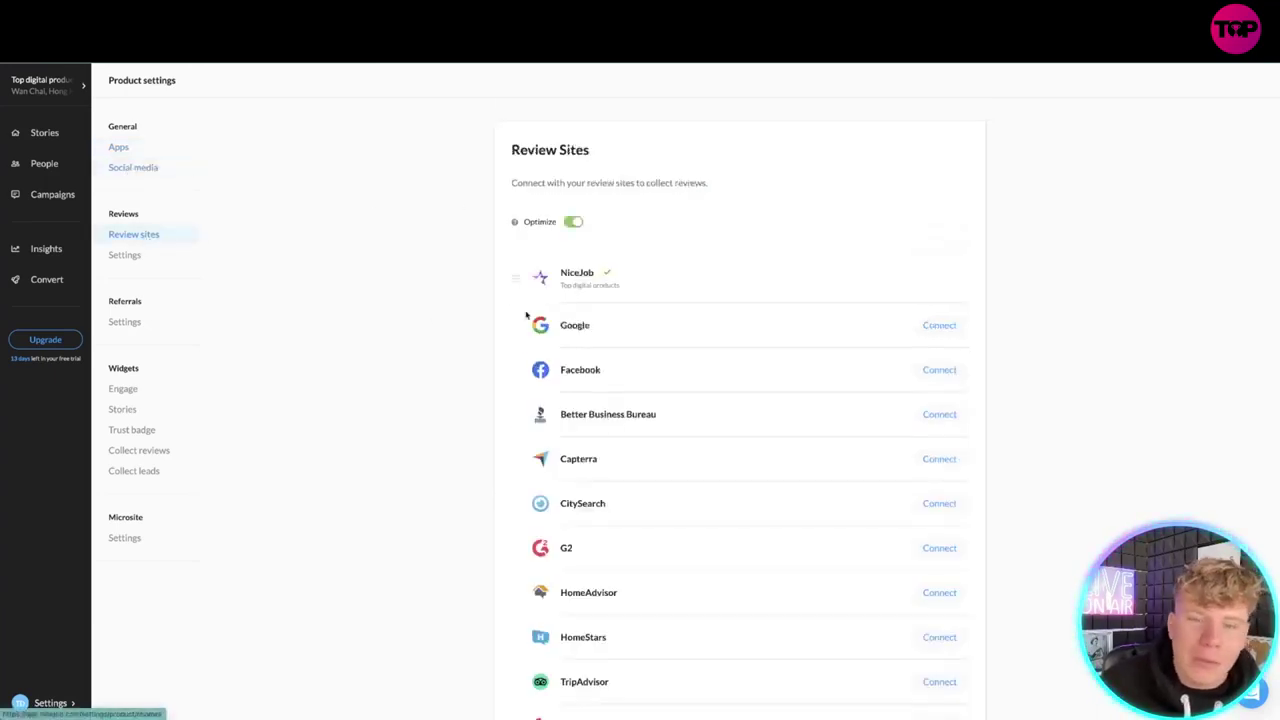
{"action": "left_click", "coordinate": [130, 258]}
{"action": "left_click", "coordinate": [165, 322]}
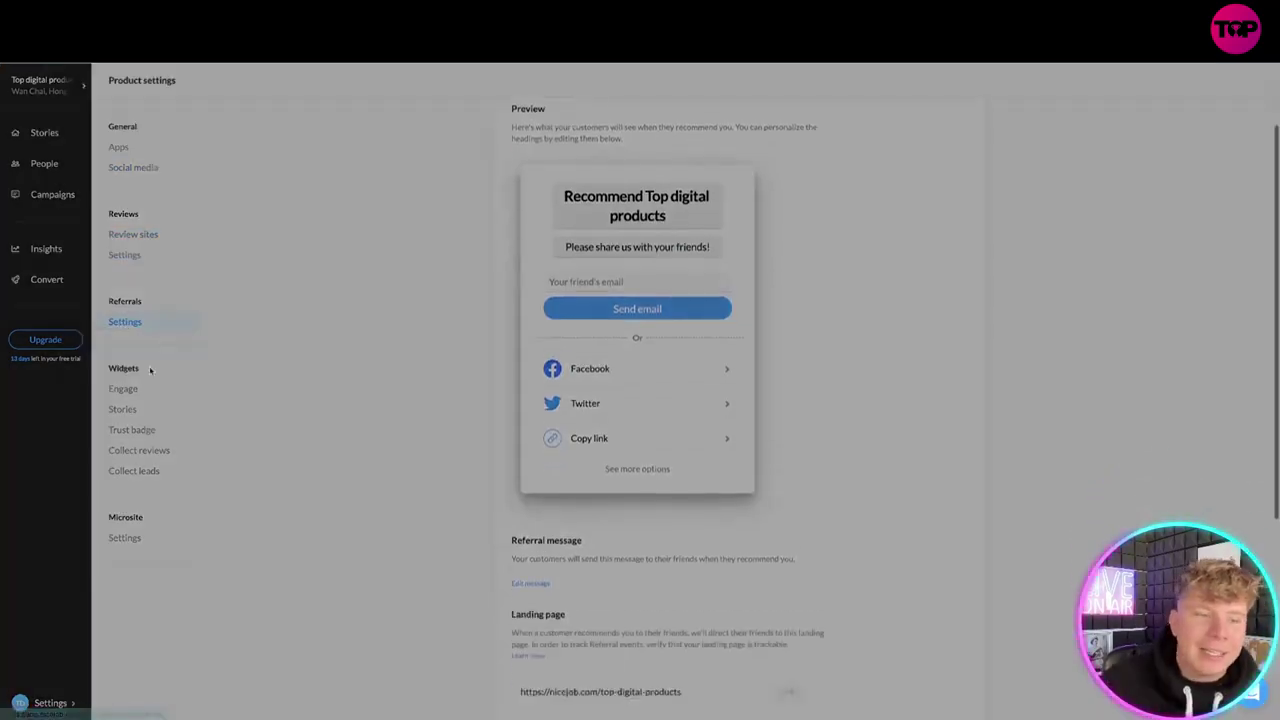
{"action": "left_click", "coordinate": [841, 300]}
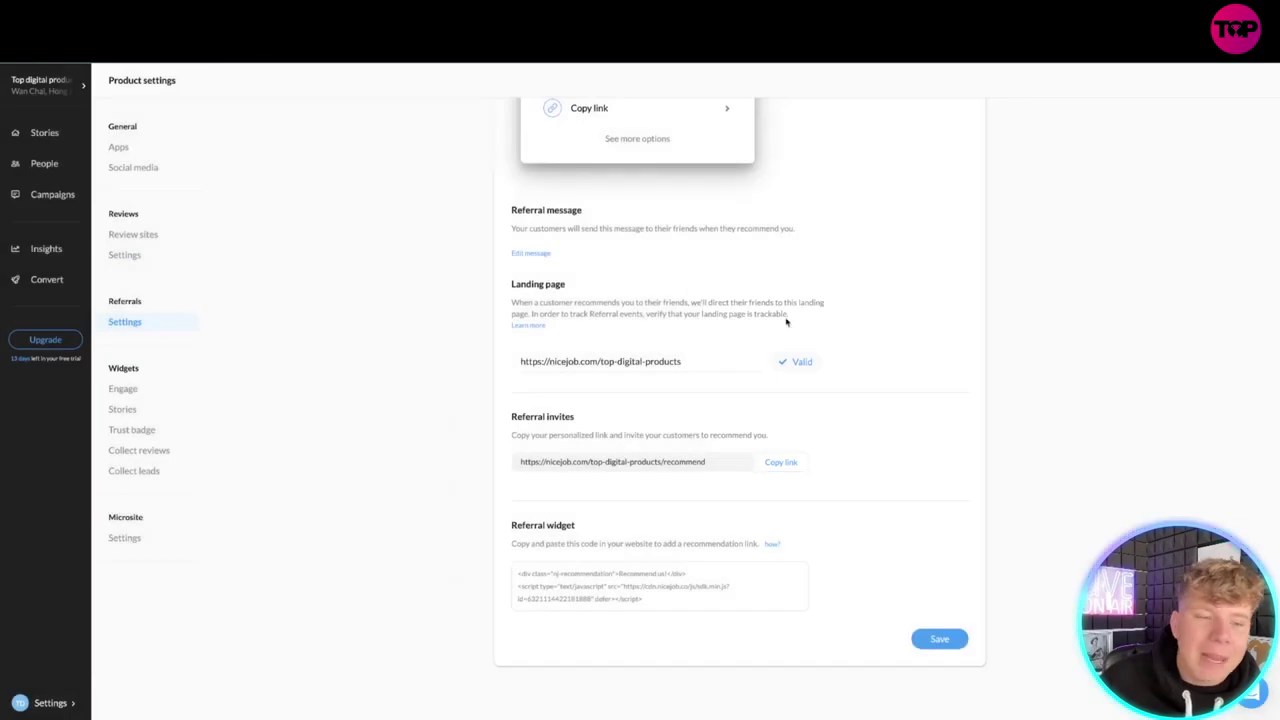
Step: Look over the Engage and Collect Reviews widget settings, then go to People
{"action": "left_click", "coordinate": [144, 396]}
{"action": "left_click", "coordinate": [145, 450]}
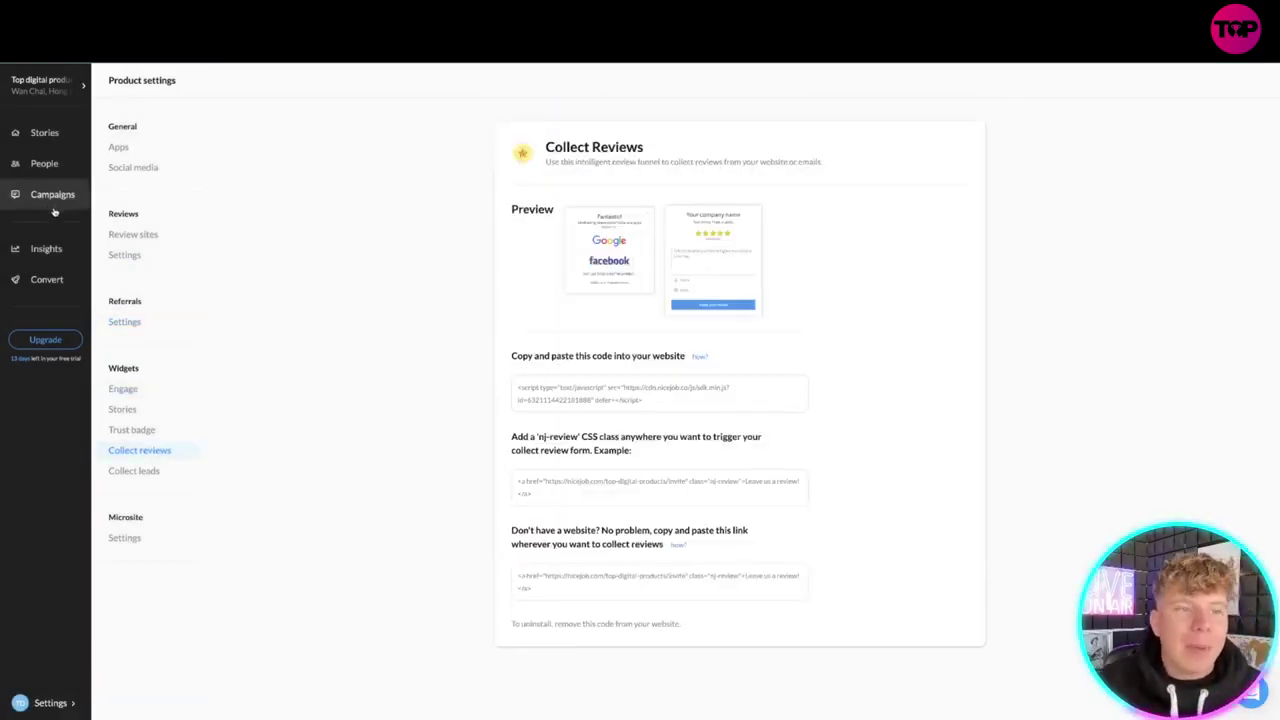
{"action": "left_click", "coordinate": [55, 170]}
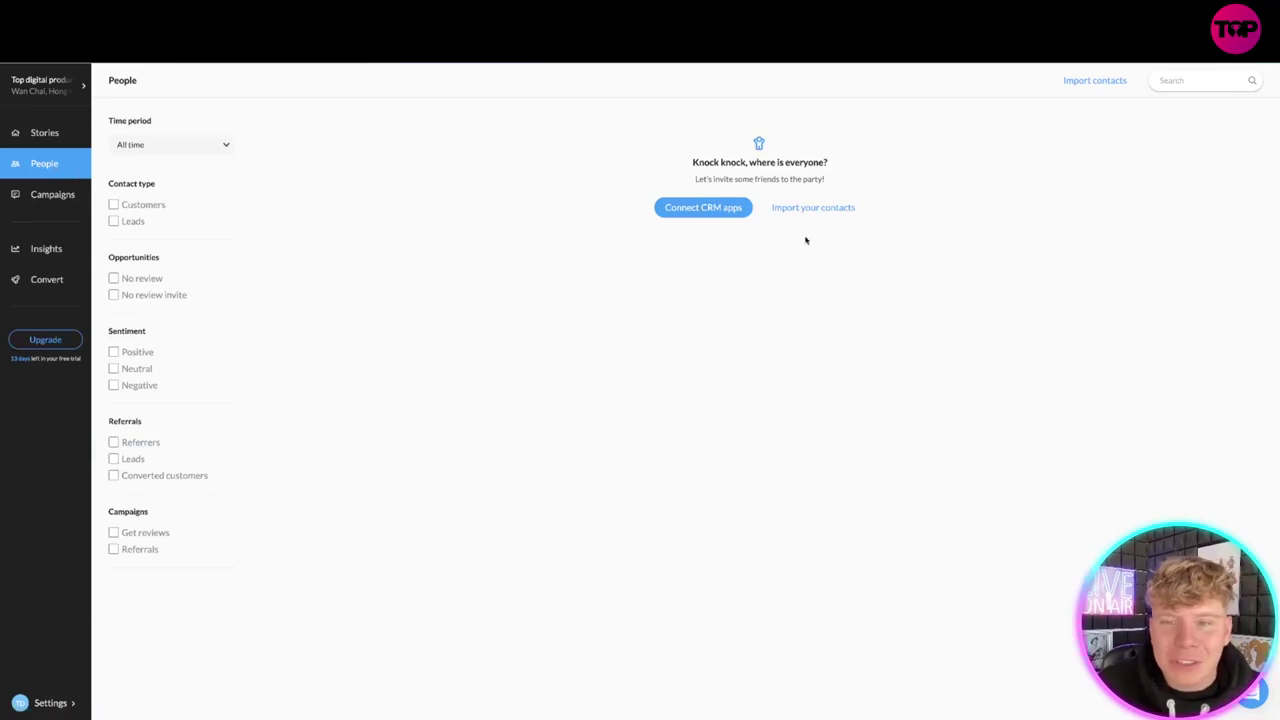
Step: Close the contact import form and view the Get reviews campaign's step-by-step results
{"action": "left_click", "coordinate": [776, 208]}
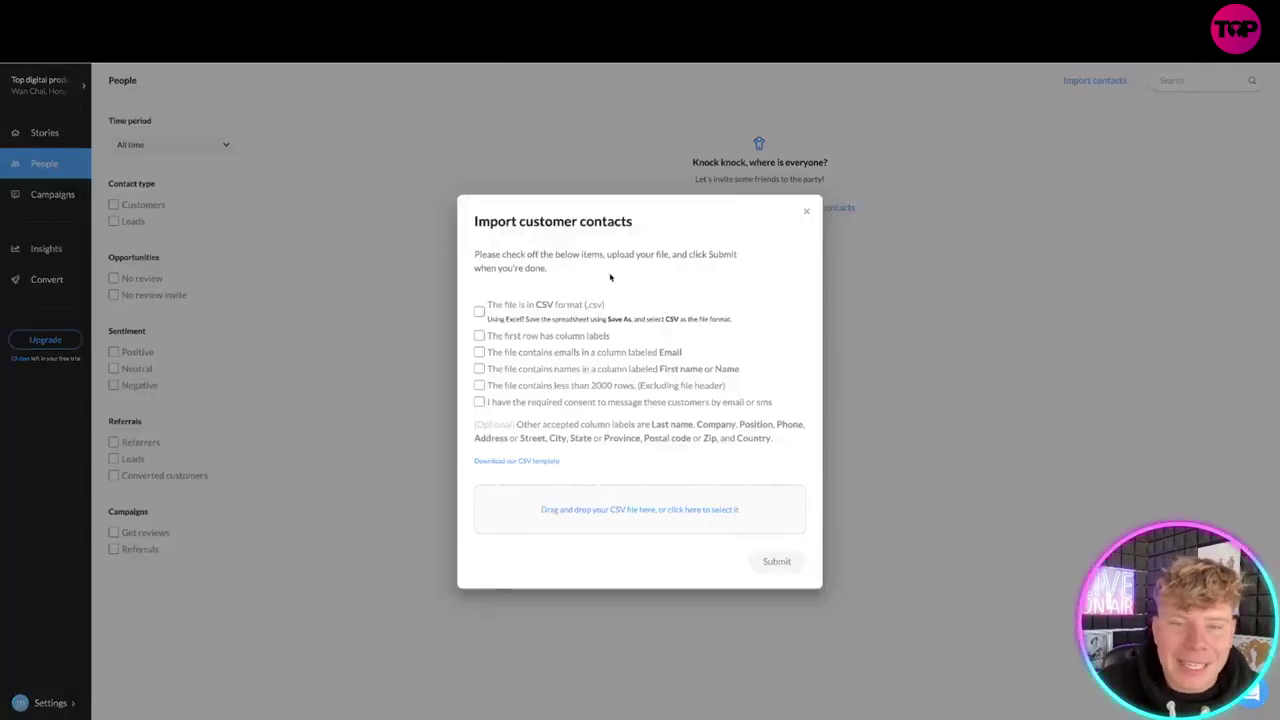
{"action": "left_click", "coordinate": [805, 211]}
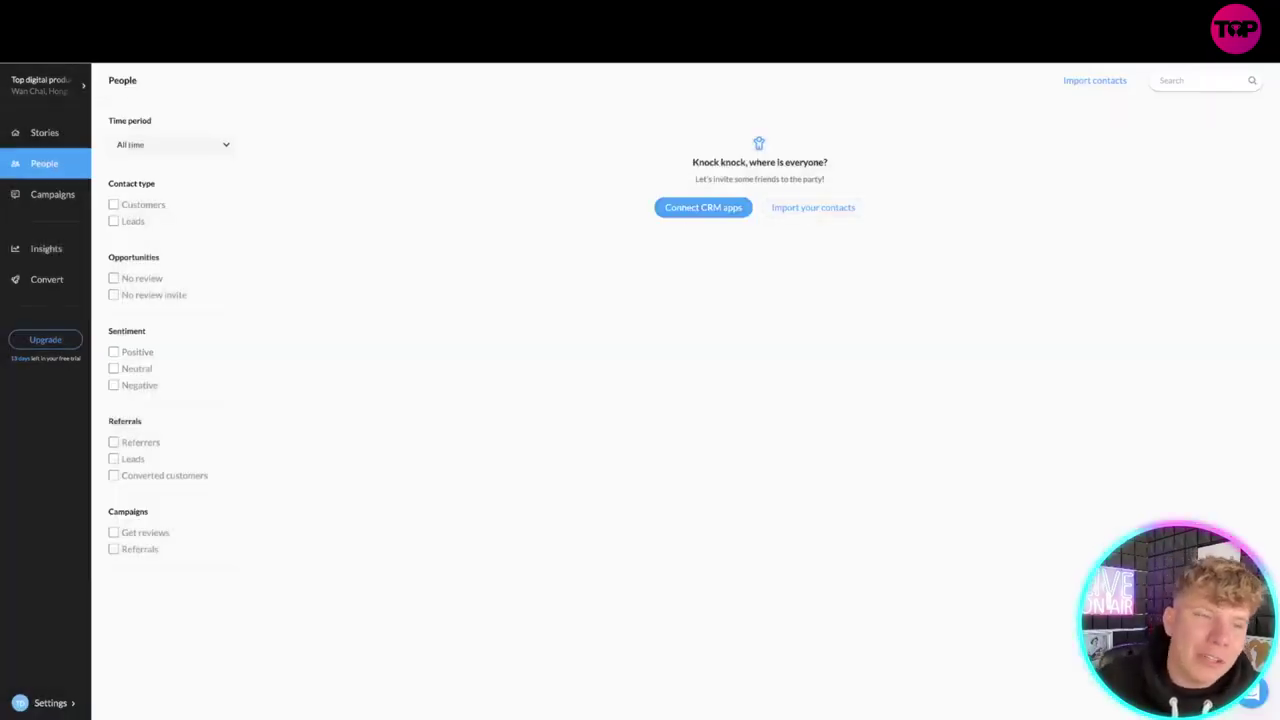
{"action": "left_click", "coordinate": [53, 197]}
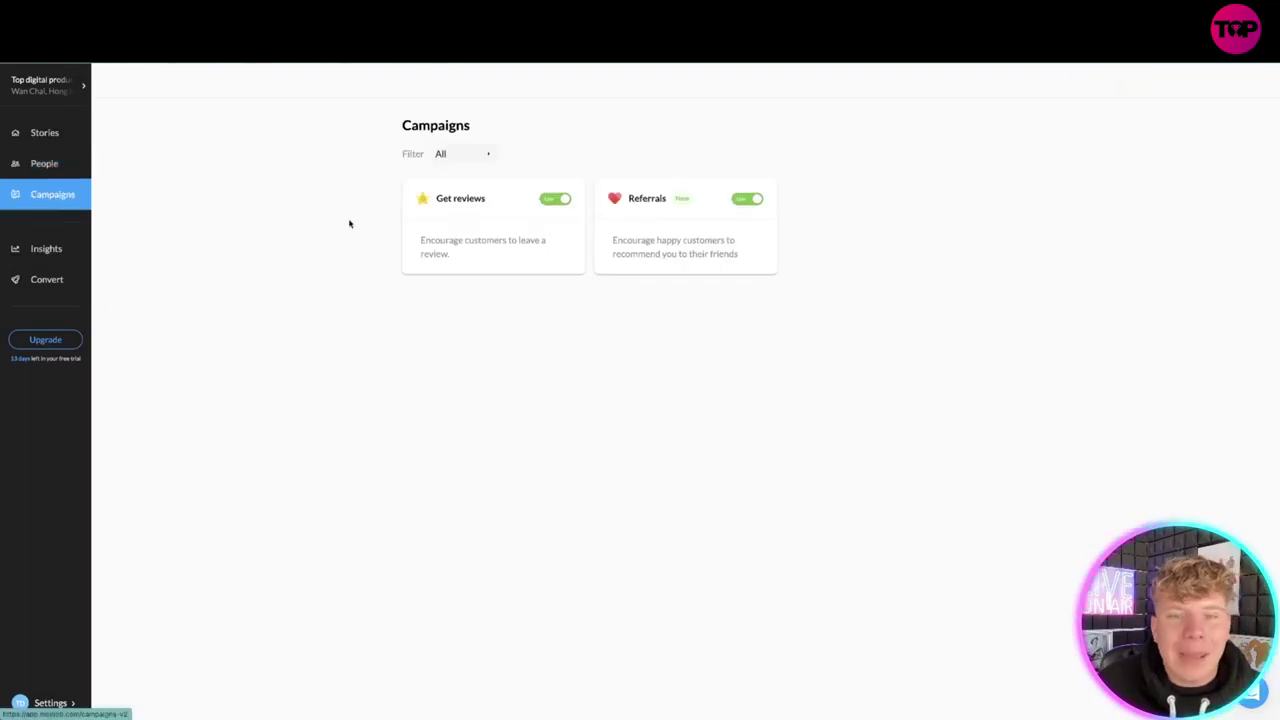
{"action": "left_click", "coordinate": [514, 246]}
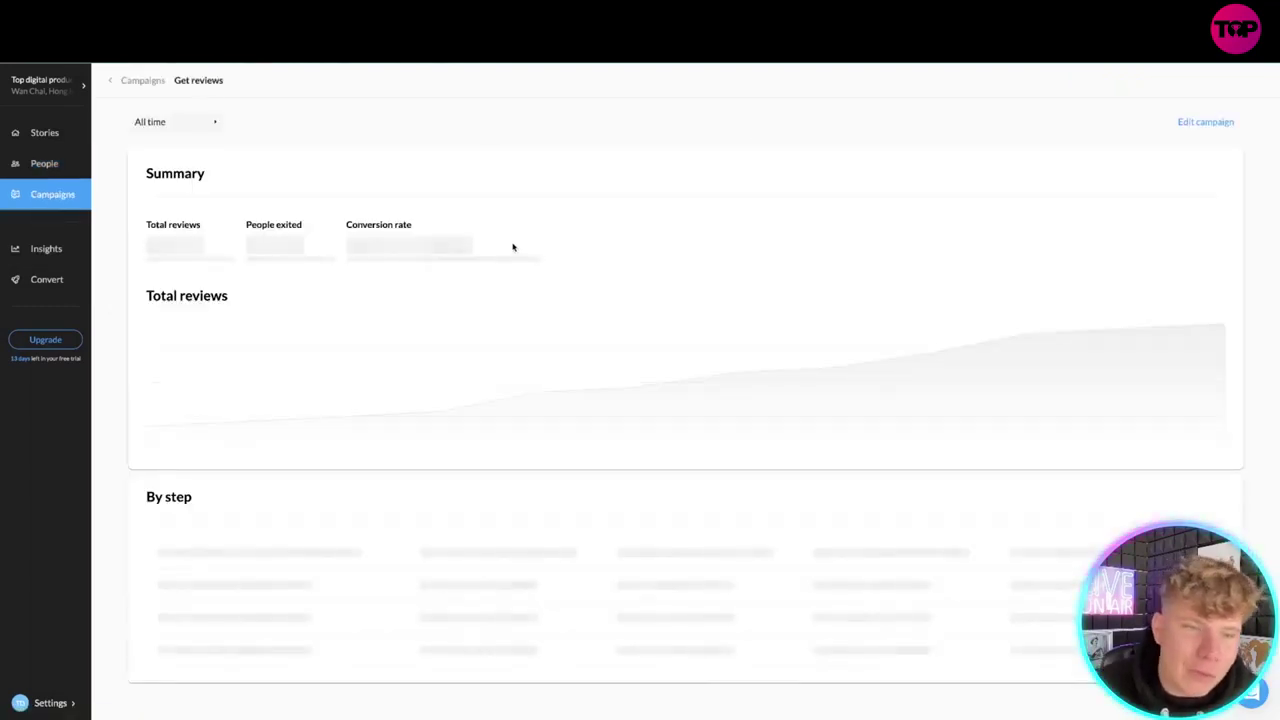
{"action": "scroll", "coordinate": [513, 247], "scroll_direction": "down", "scroll_amount": 1}
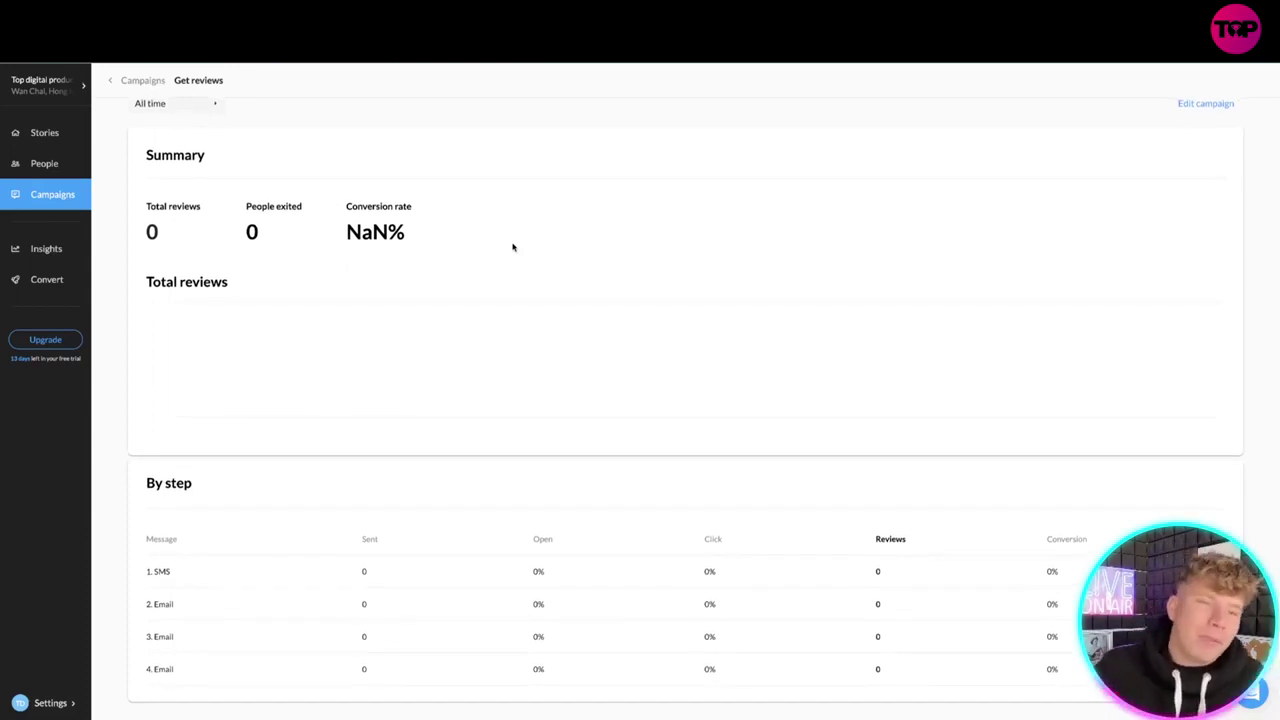
Step: Browse the Leaderboard, Campaigns, Convert, Topics and Referral insights, ending on Review Insights
{"action": "left_click", "coordinate": [74, 249]}
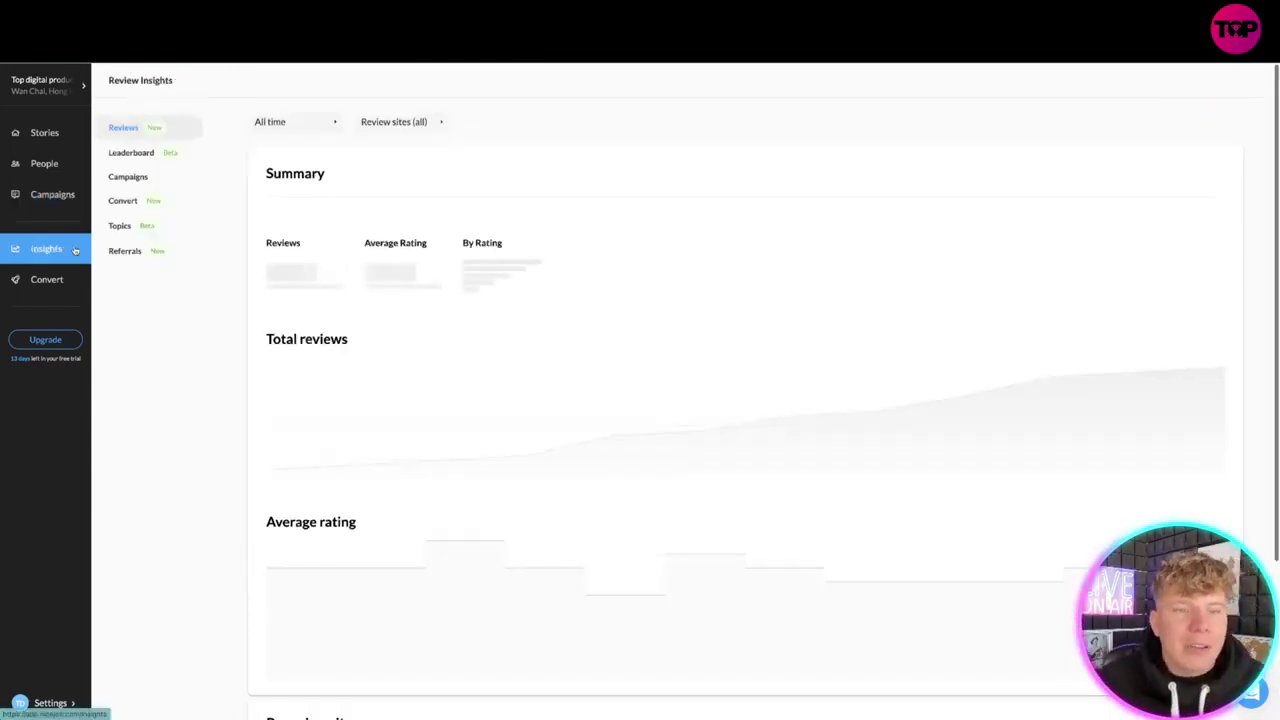
{"action": "left_click", "coordinate": [131, 152]}
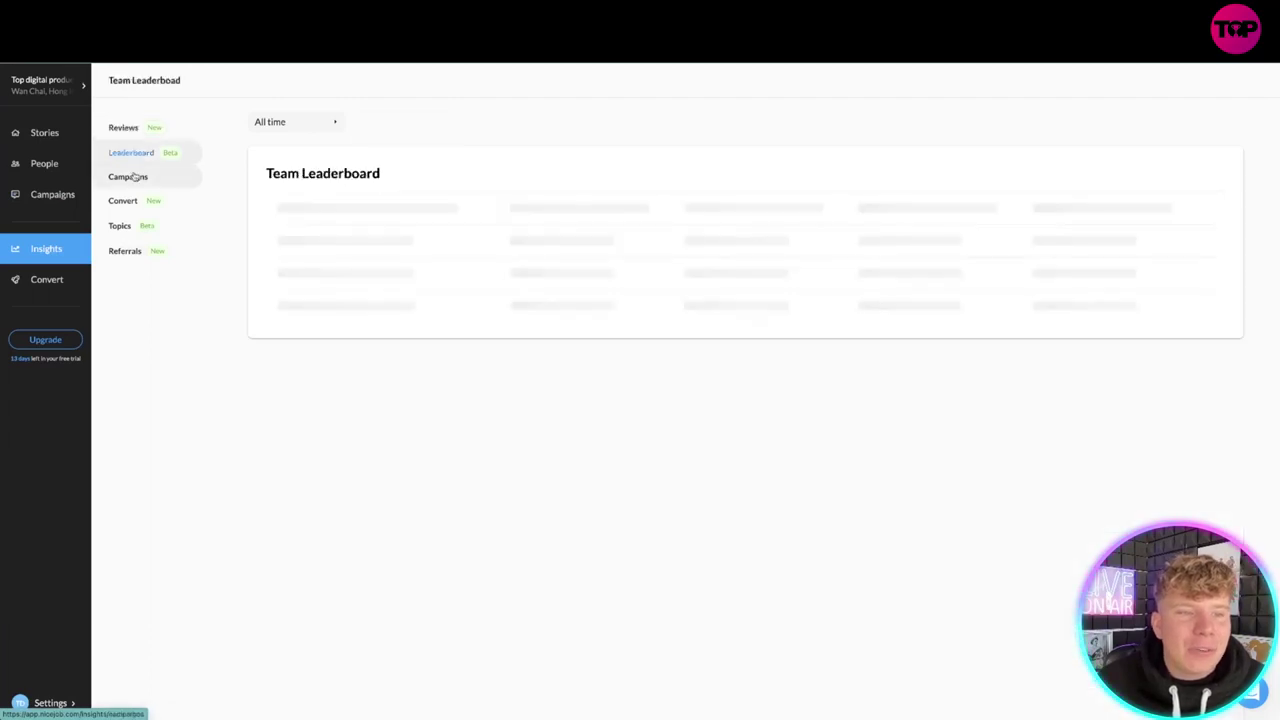
{"action": "left_click", "coordinate": [128, 177]}
{"action": "left_click", "coordinate": [123, 200]}
{"action": "left_click", "coordinate": [127, 226]}
{"action": "left_click", "coordinate": [124, 251]}
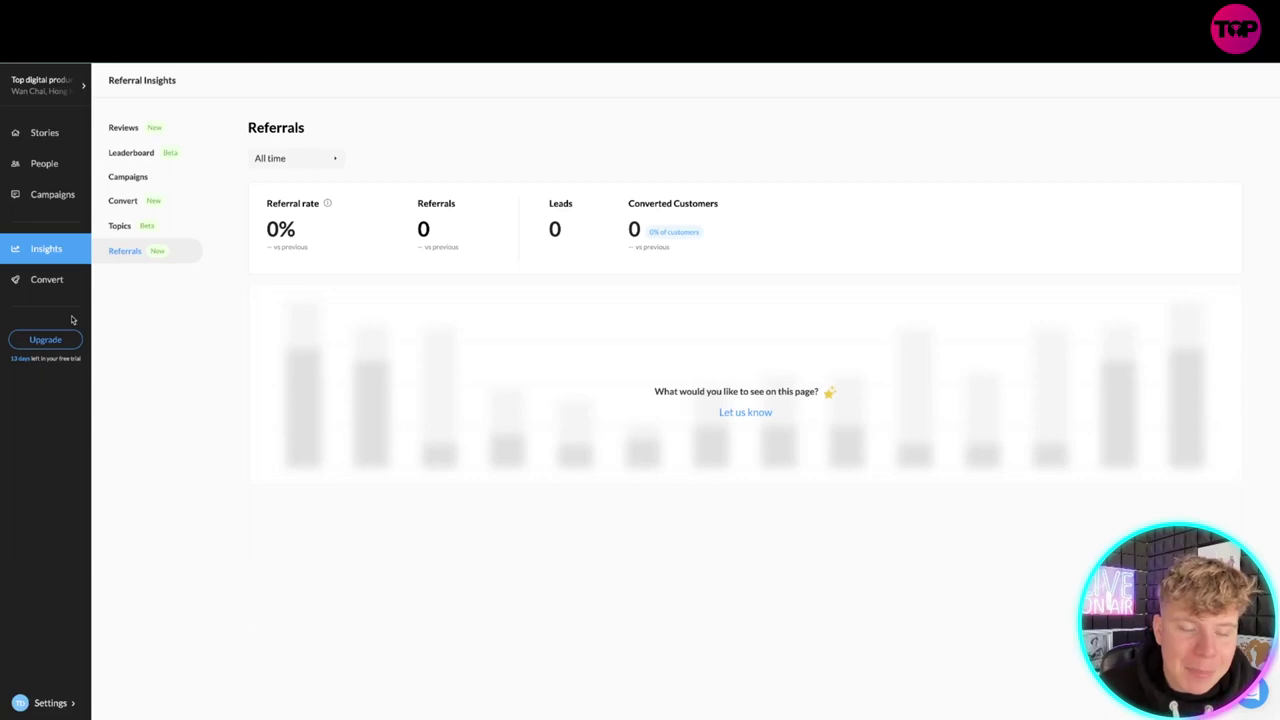
{"action": "left_click", "coordinate": [139, 131]}
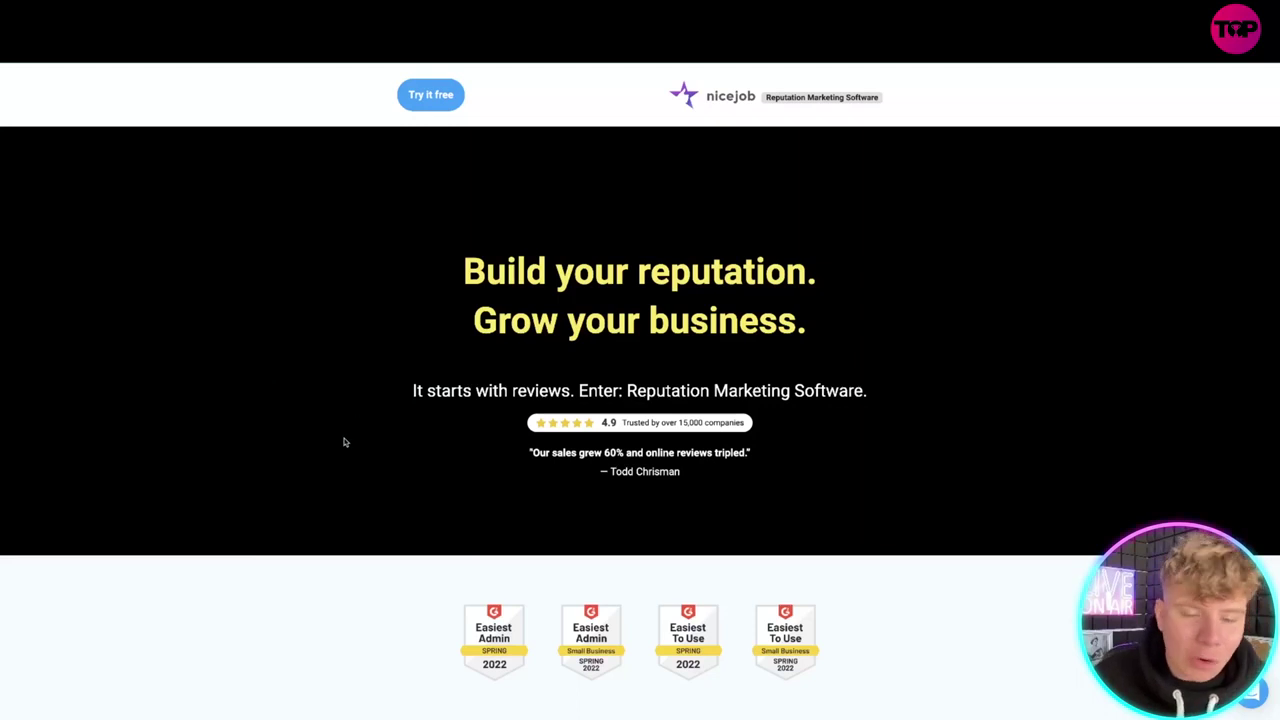
Step: Scroll past the G2 badges and testimonials to 'Win more reviews. Become Top-Rated.'
{"action": "scroll", "coordinate": [340, 440], "scroll_direction": "down", "scroll_amount": 4}
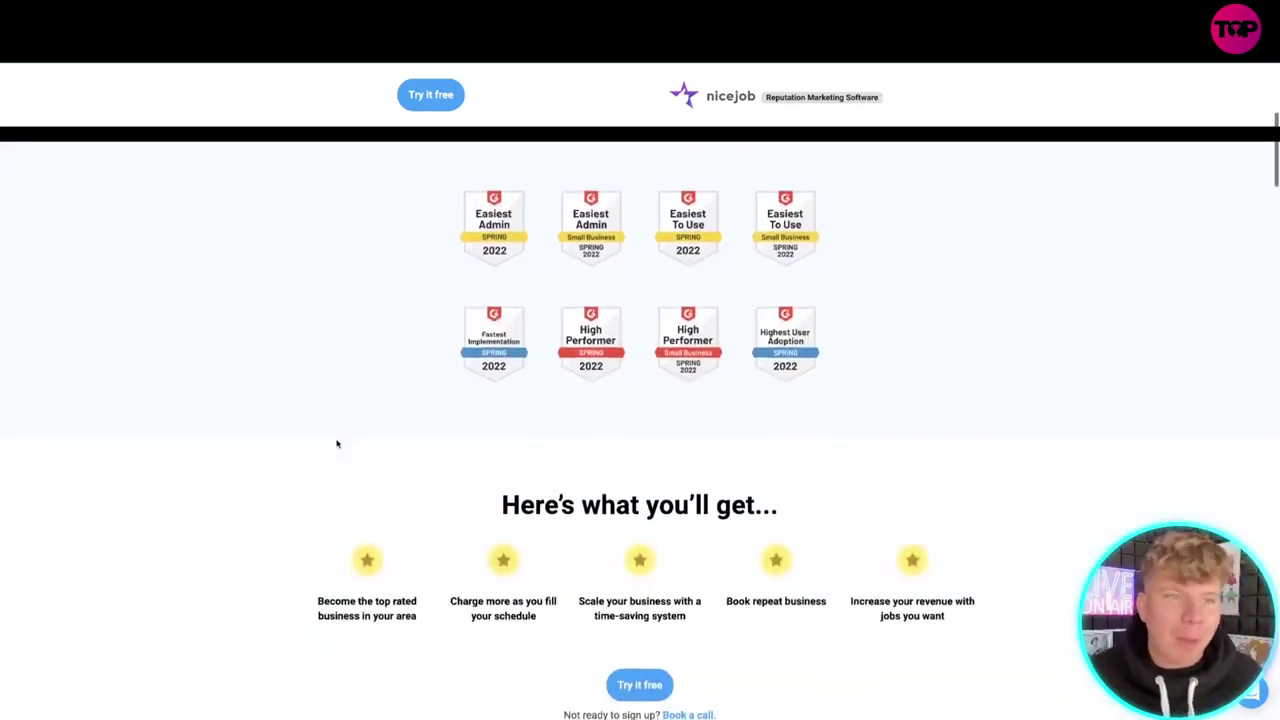
{"action": "scroll", "coordinate": [337, 444], "scroll_direction": "down", "scroll_amount": 1}
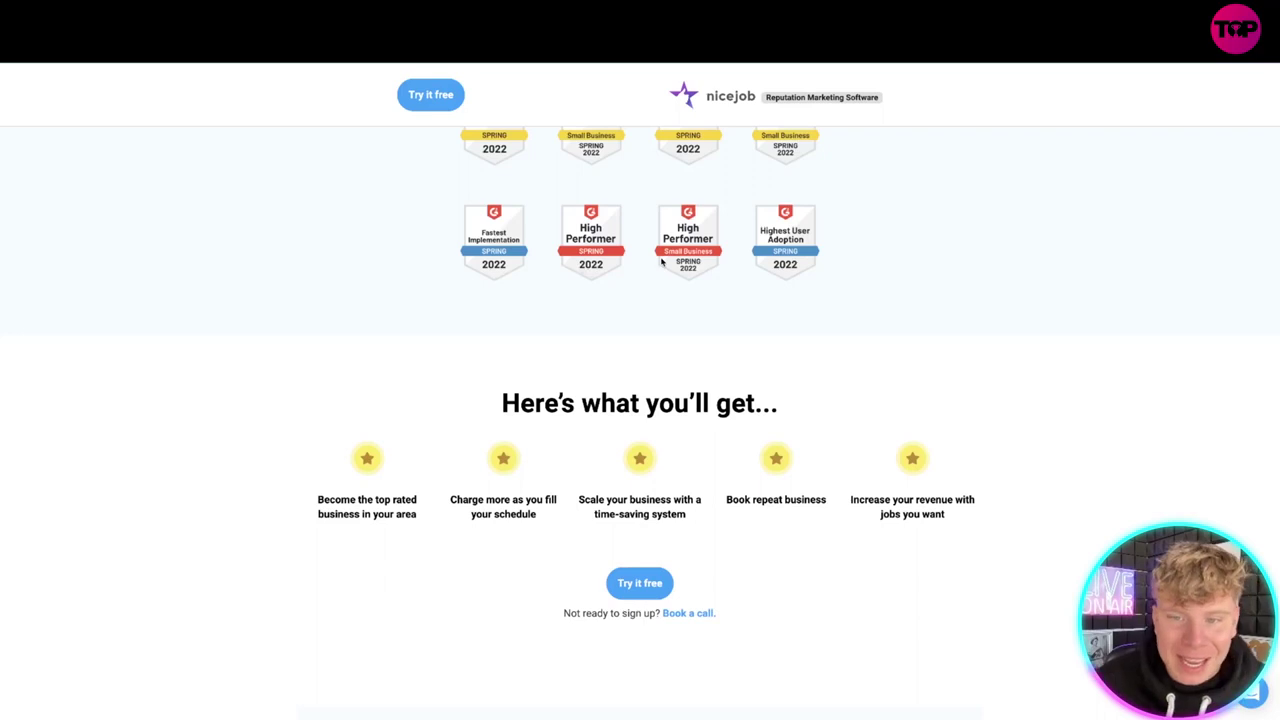
{"action": "scroll", "coordinate": [717, 286], "scroll_direction": "down", "scroll_amount": 3}
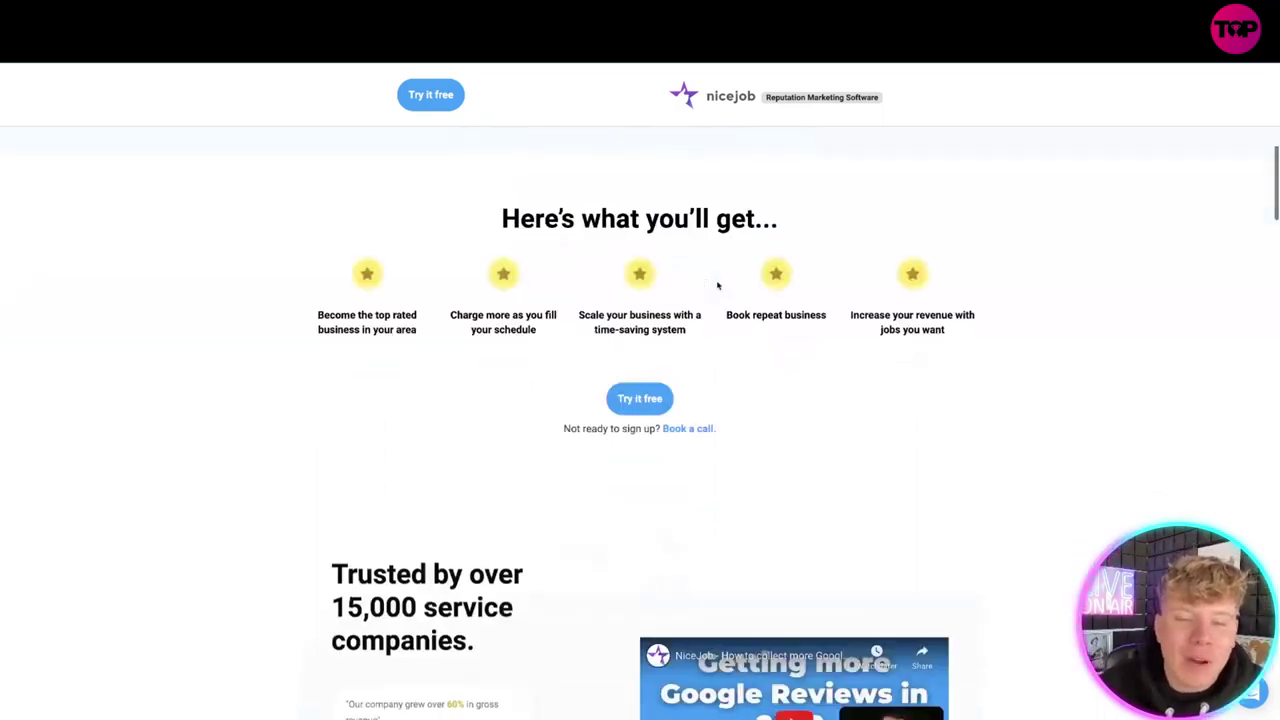
{"action": "scroll", "coordinate": [717, 286], "scroll_direction": "down", "scroll_amount": 2}
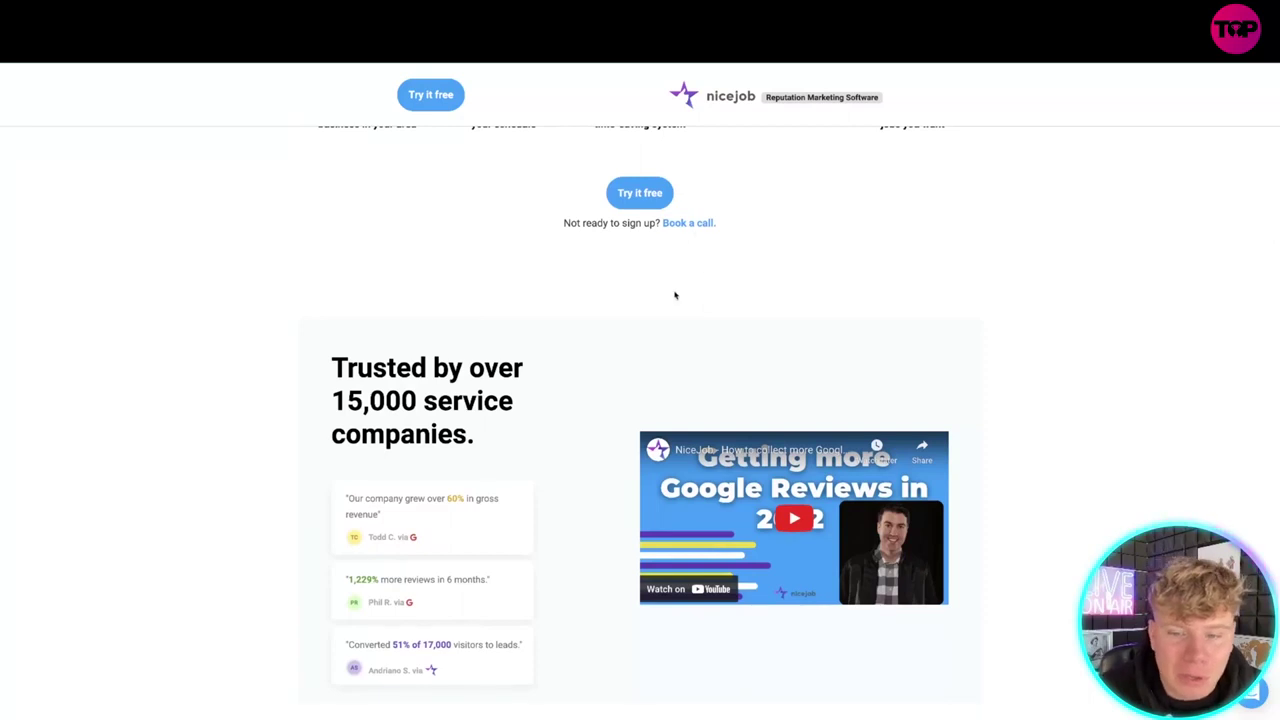
{"action": "scroll", "coordinate": [675, 295], "scroll_direction": "down", "scroll_amount": 2}
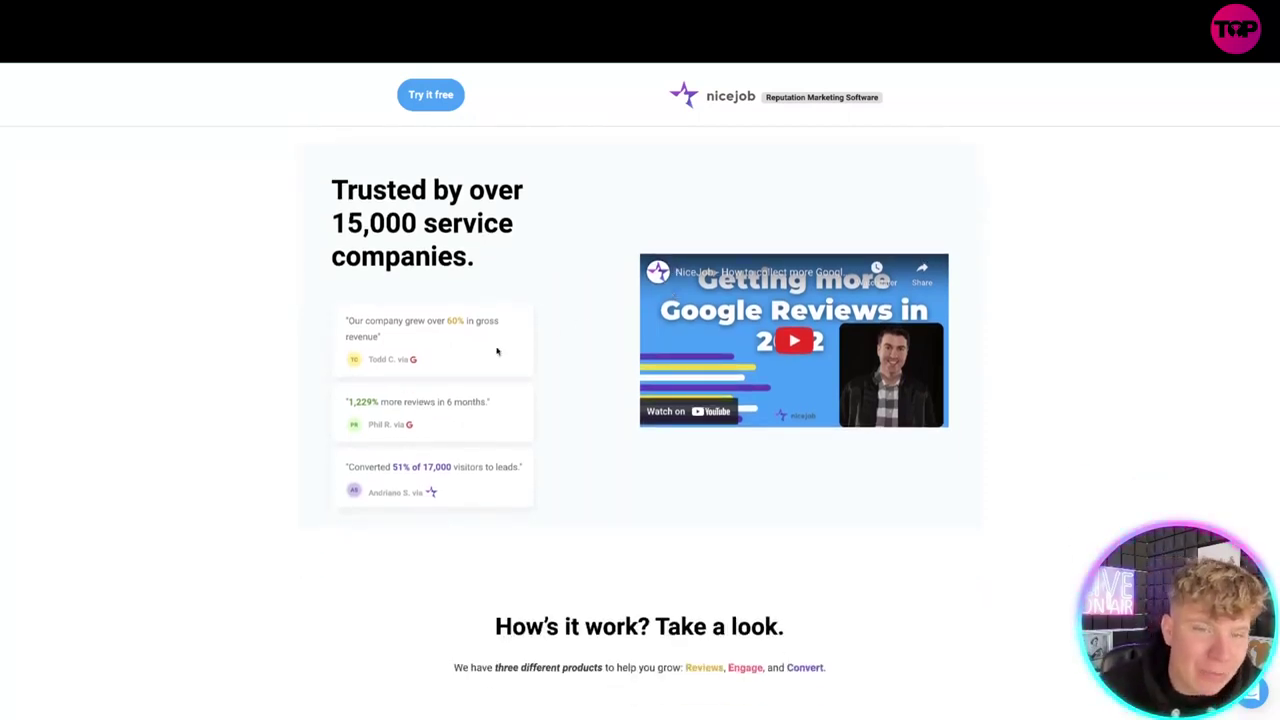
{"action": "scroll", "coordinate": [496, 351], "scroll_direction": "down", "scroll_amount": 2}
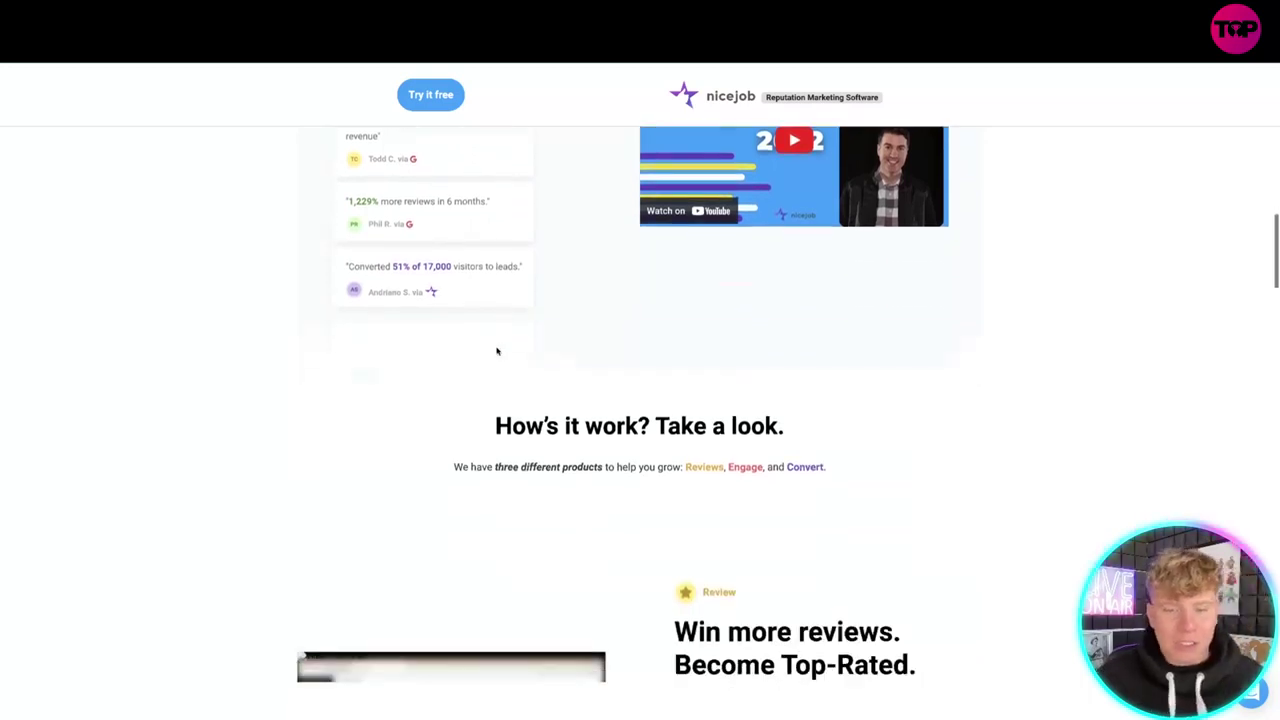
{"action": "scroll", "coordinate": [496, 351], "scroll_direction": "down", "scroll_amount": 3}
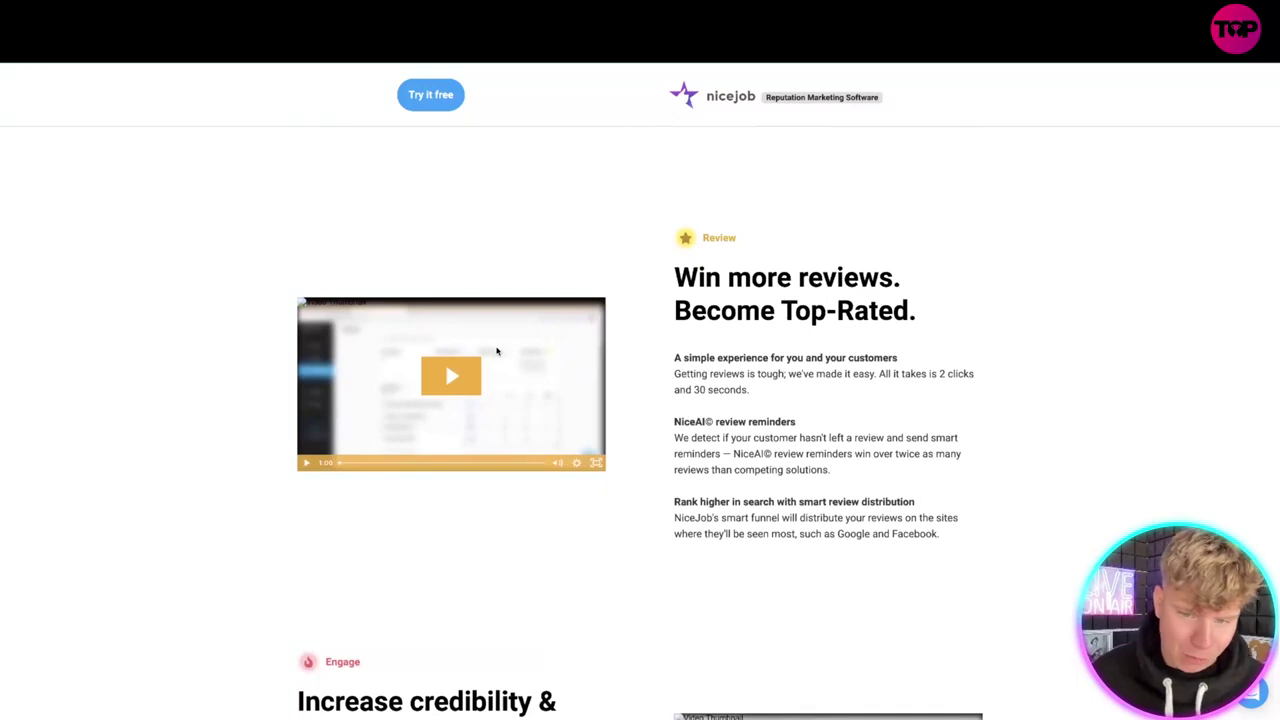
Step: Scroll past the Engage and Convert sections to the 80% revenue testimonial
{"action": "scroll", "coordinate": [496, 351], "scroll_direction": "down", "scroll_amount": 3}
{"action": "scroll", "coordinate": [496, 351], "scroll_direction": "down", "scroll_amount": 1}
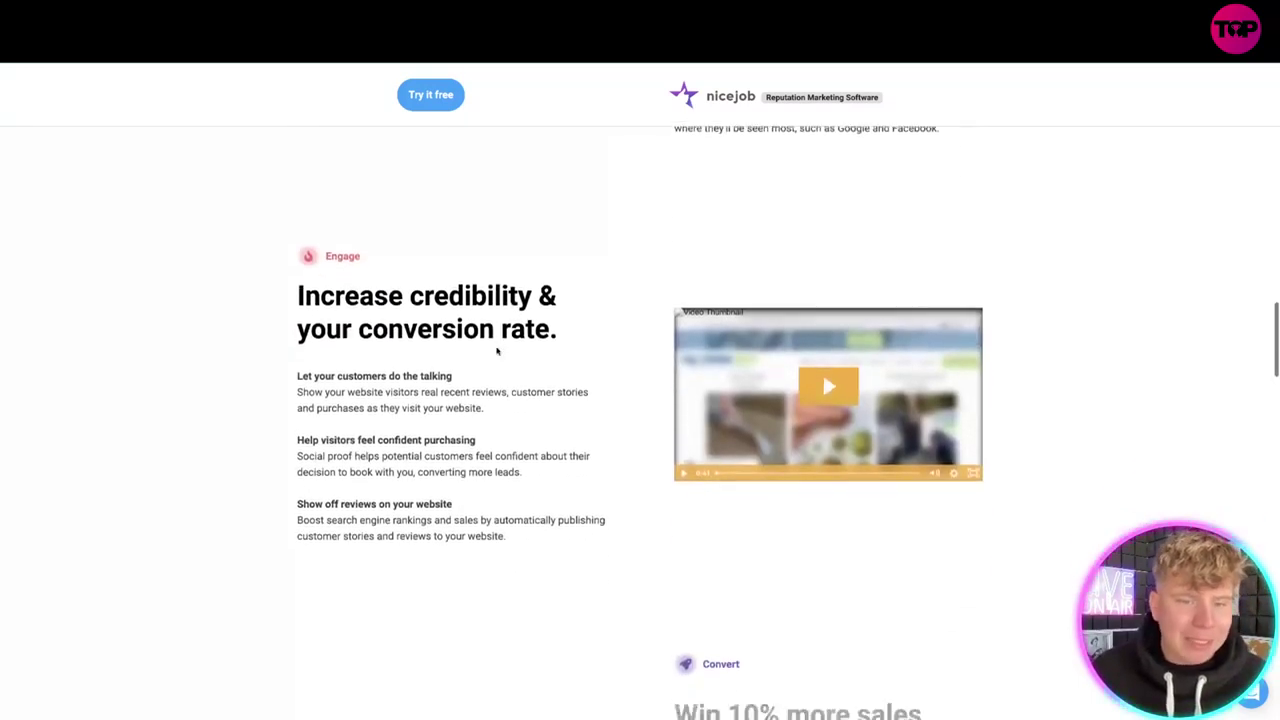
{"action": "scroll", "coordinate": [496, 351], "scroll_direction": "down", "scroll_amount": 4}
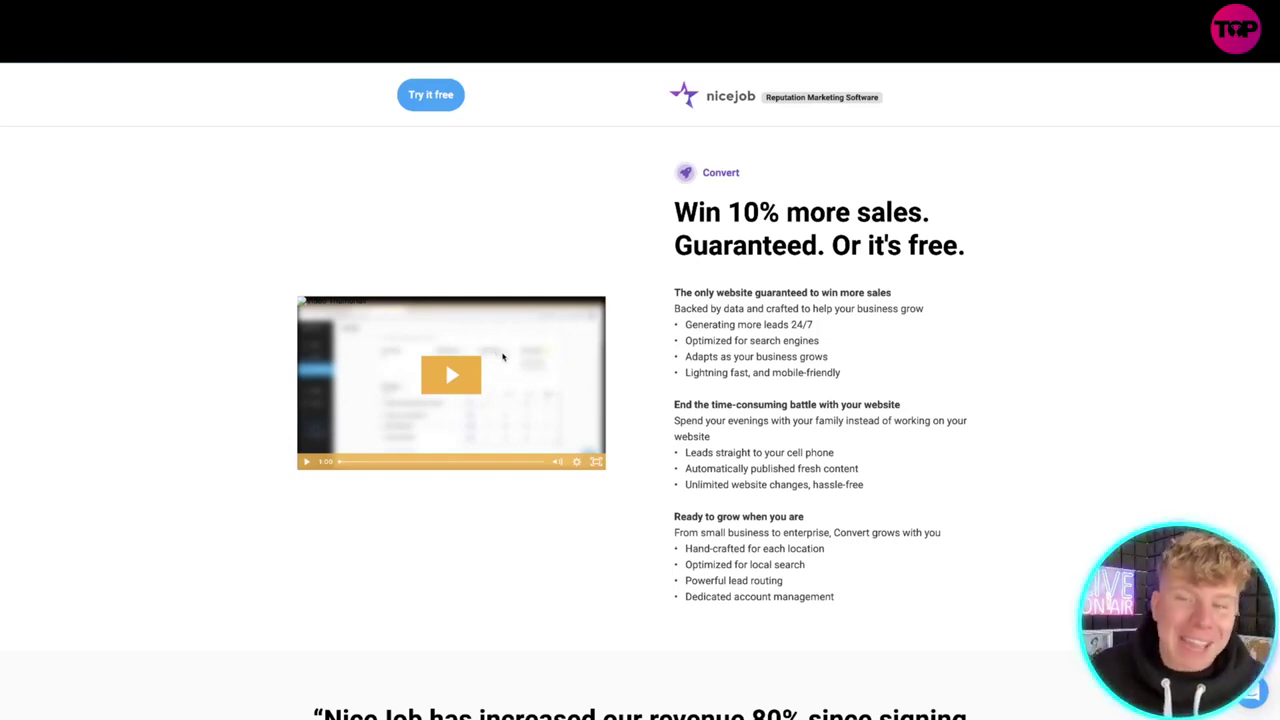
{"action": "scroll", "coordinate": [503, 357], "scroll_direction": "down", "scroll_amount": 3}
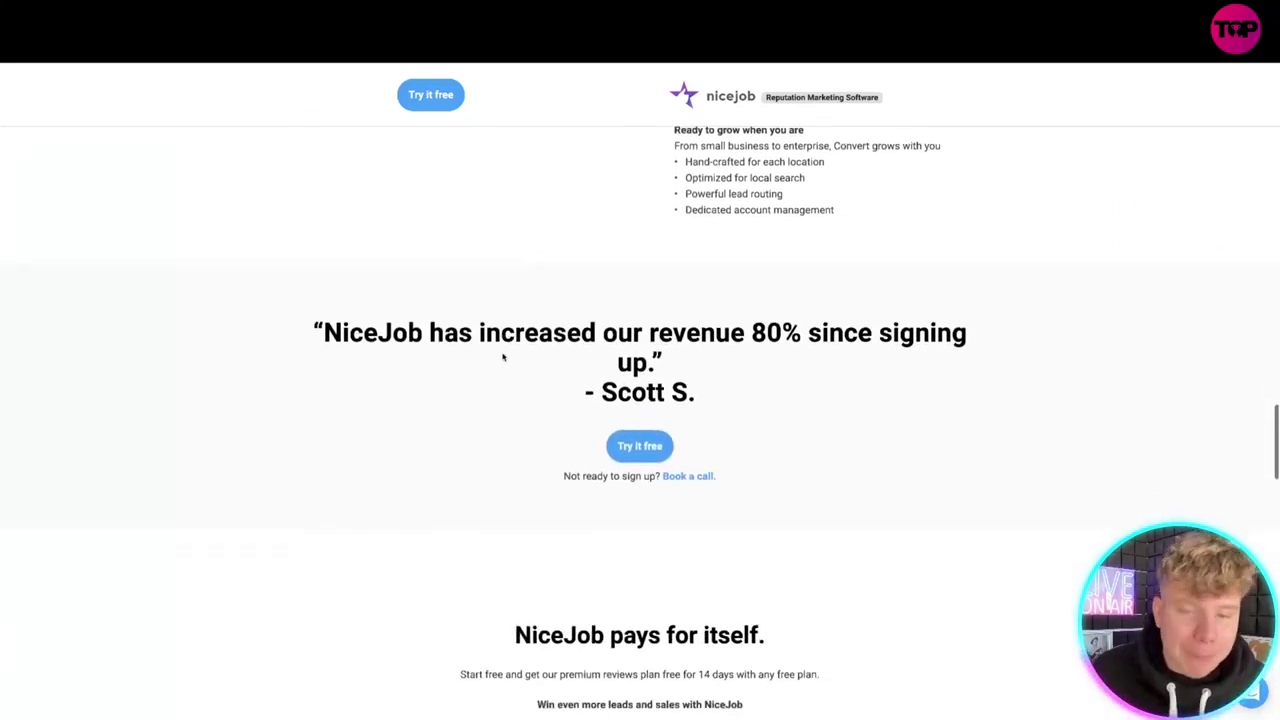